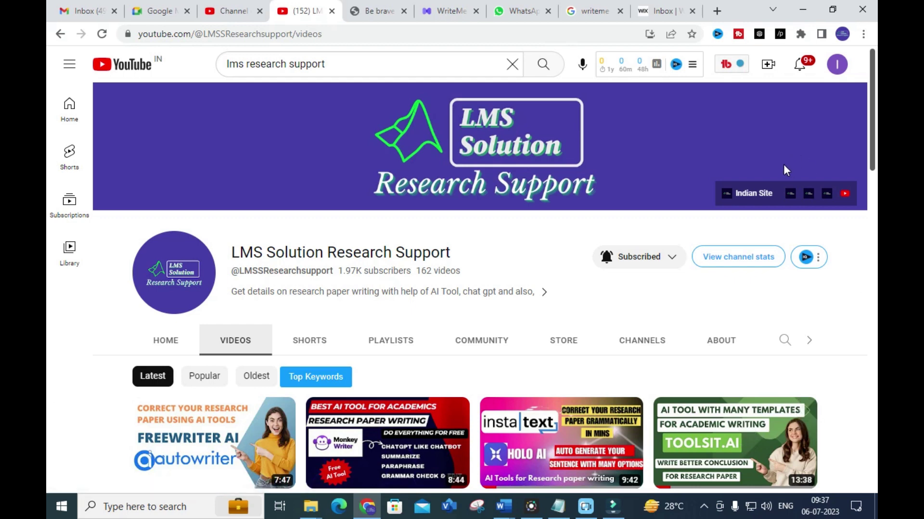
Check the Google results for "writeme ai" and switch to the open WriteMe.ai home page
click(663, 5)
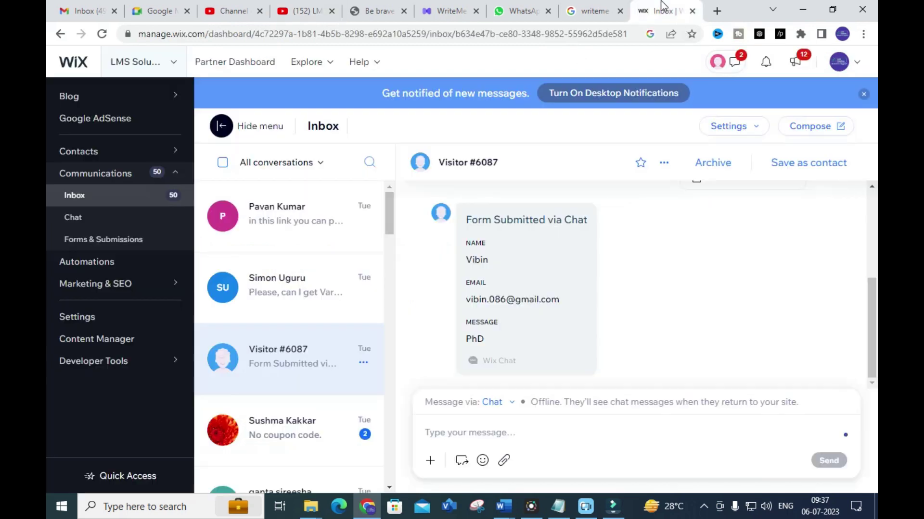
click(570, 11)
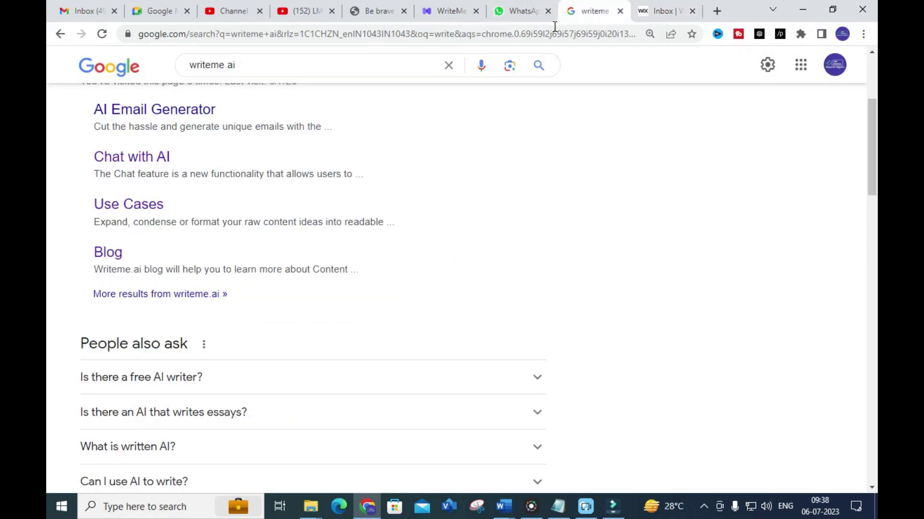
scroll(354, 215, up, 4)
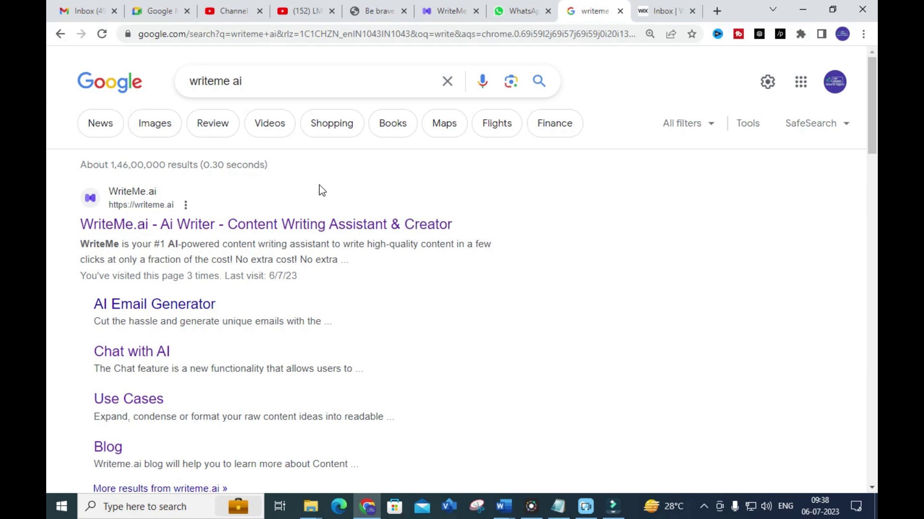
click(451, 6)
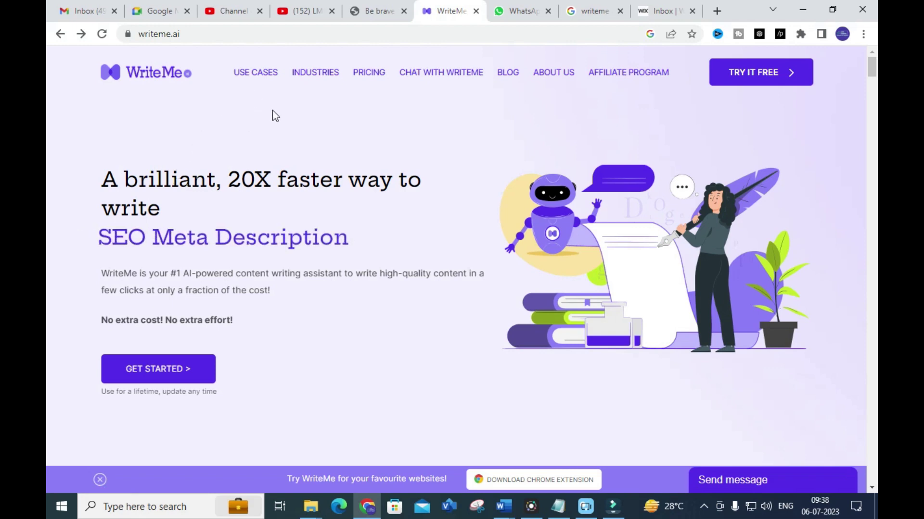
Open WriteMe's use cases page and examine the Ads & Marketing, Arts & Media and Business templates
click(252, 75)
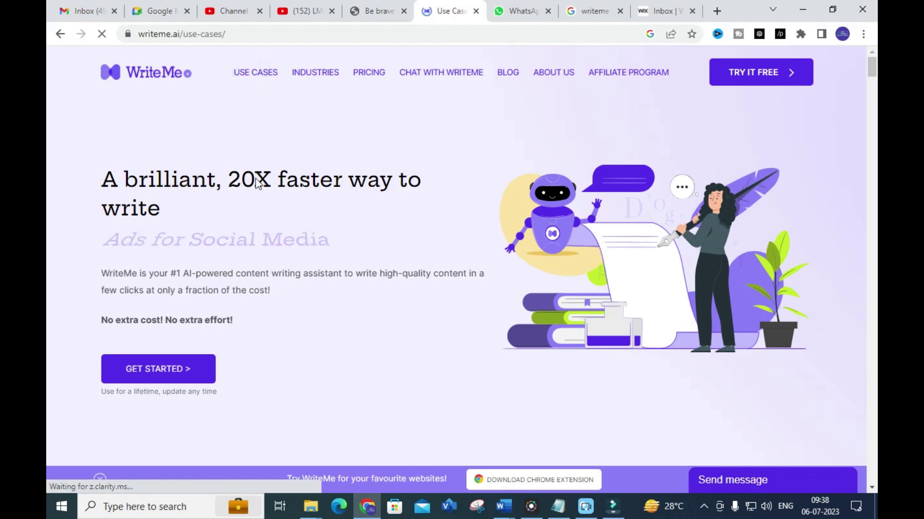
scroll(254, 182, down, 5)
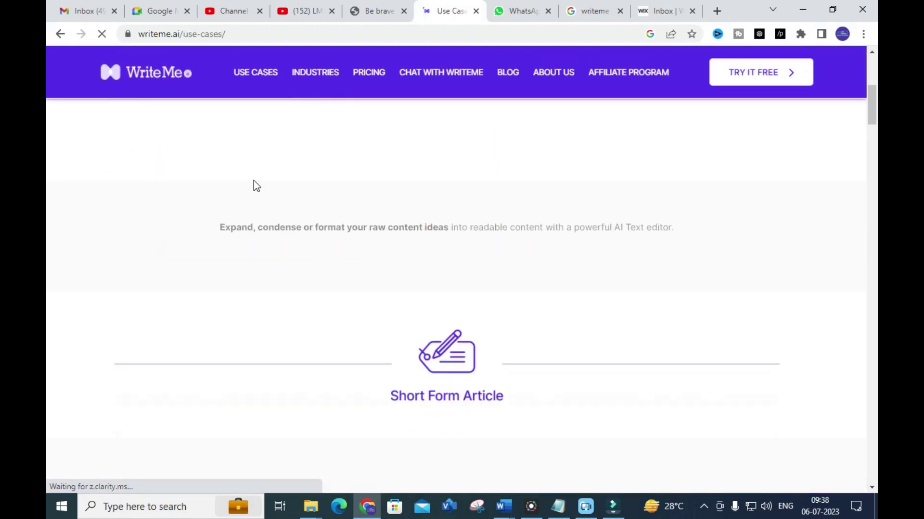
scroll(270, 164, down, 4)
scroll(332, 192, up, 1)
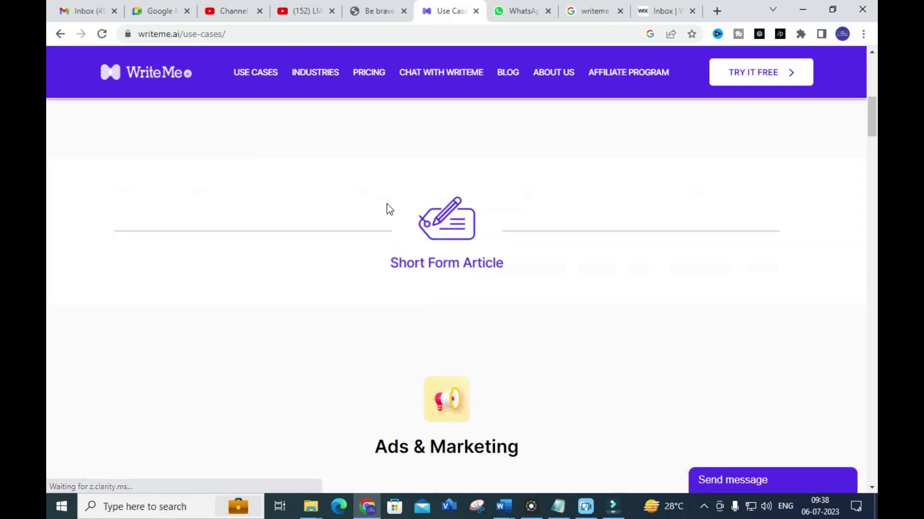
scroll(449, 236, down, 4)
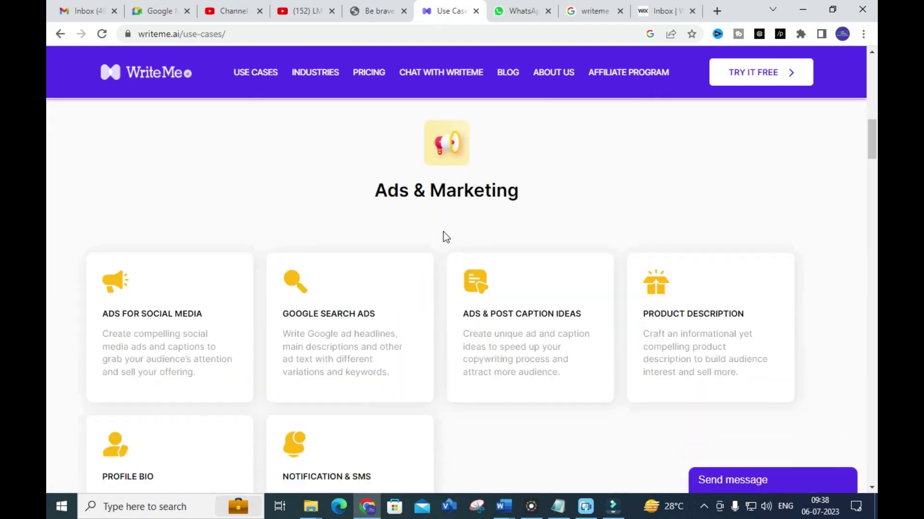
scroll(445, 235, down, 1)
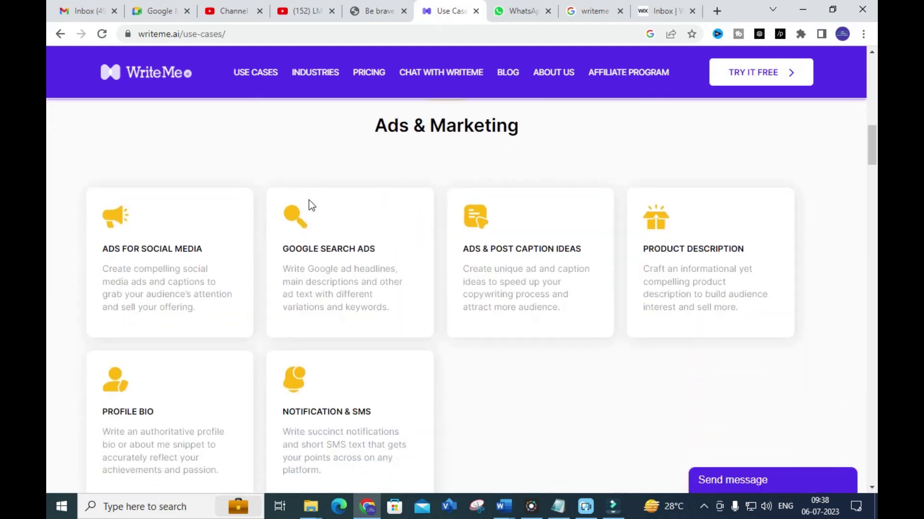
scroll(417, 294, down, 8)
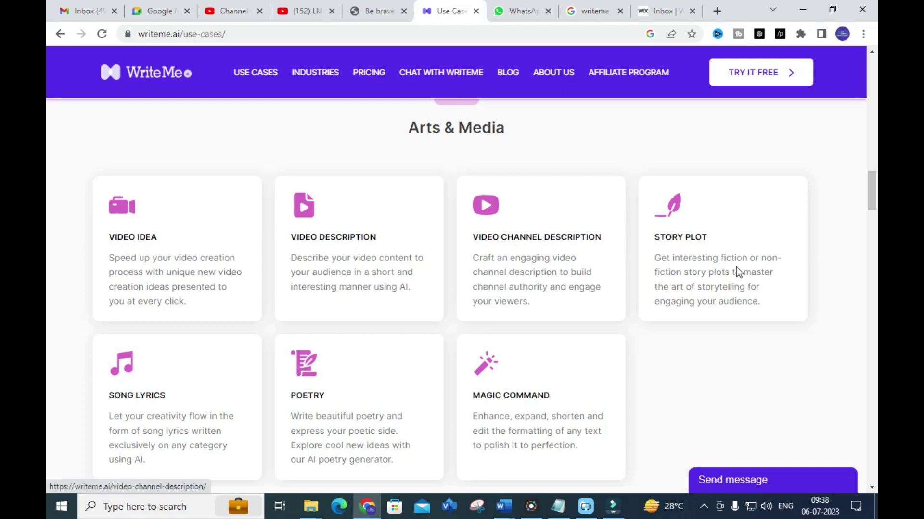
scroll(477, 315, down, 7)
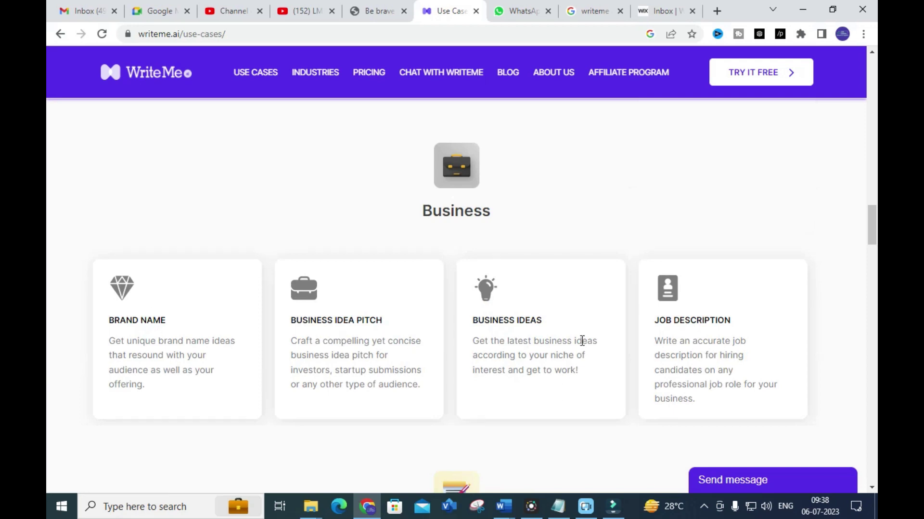
Examine the Content Writing and Correspondence templates on the use cases page
scroll(633, 342, down, 5)
scroll(412, 261, down, 1)
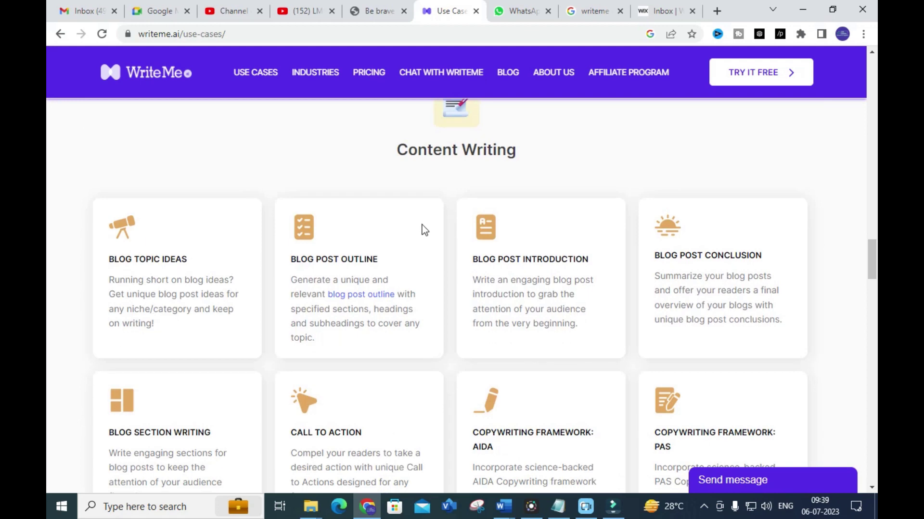
scroll(421, 230, down, 1)
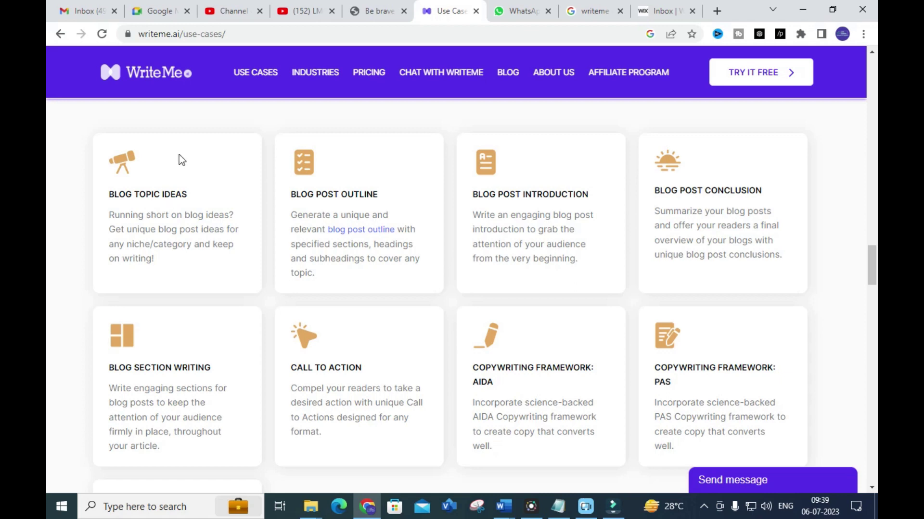
scroll(191, 273, down, 2)
scroll(142, 287, up, 1)
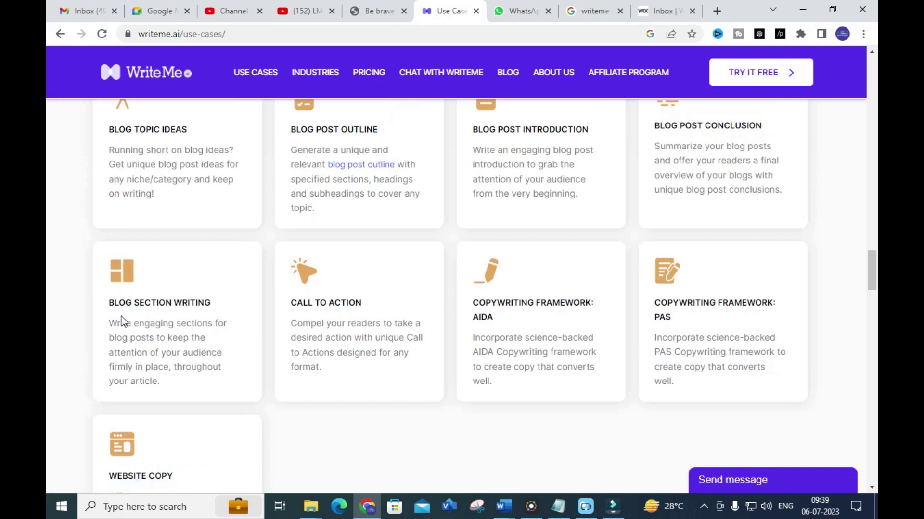
scroll(122, 322, down, 8)
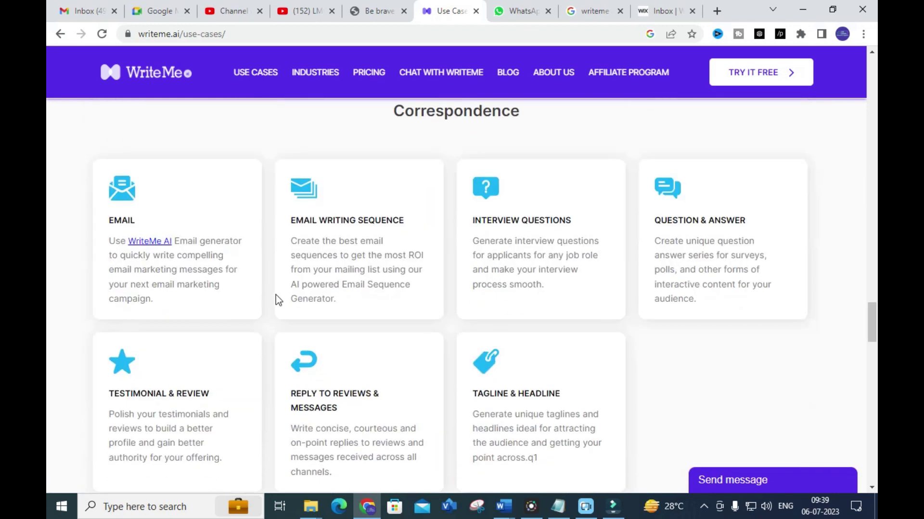
scroll(277, 300, up, 2)
scroll(265, 304, down, 2)
scroll(268, 337, down, 2)
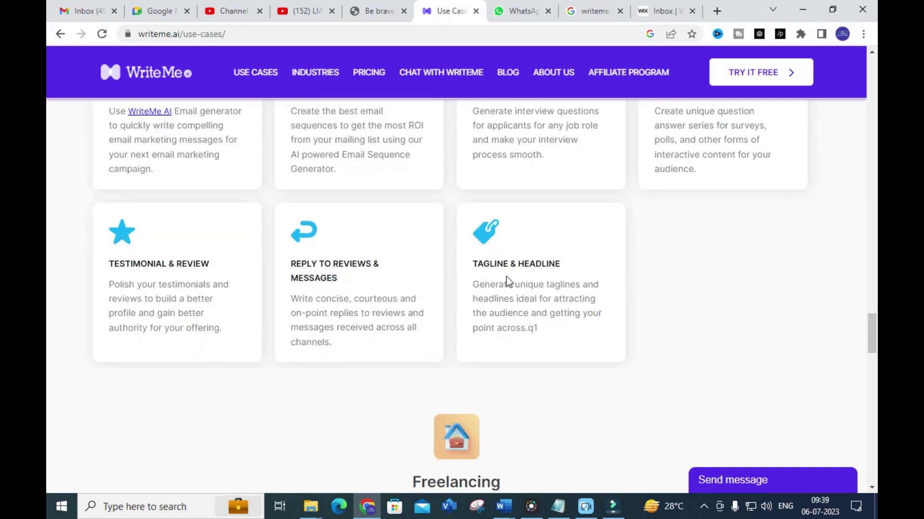
Look through the remaining use cases, from Freelancing and SEO & Metadata to Long Form Article, and return to the page's beginning
scroll(433, 307, down, 6)
scroll(298, 247, down, 5)
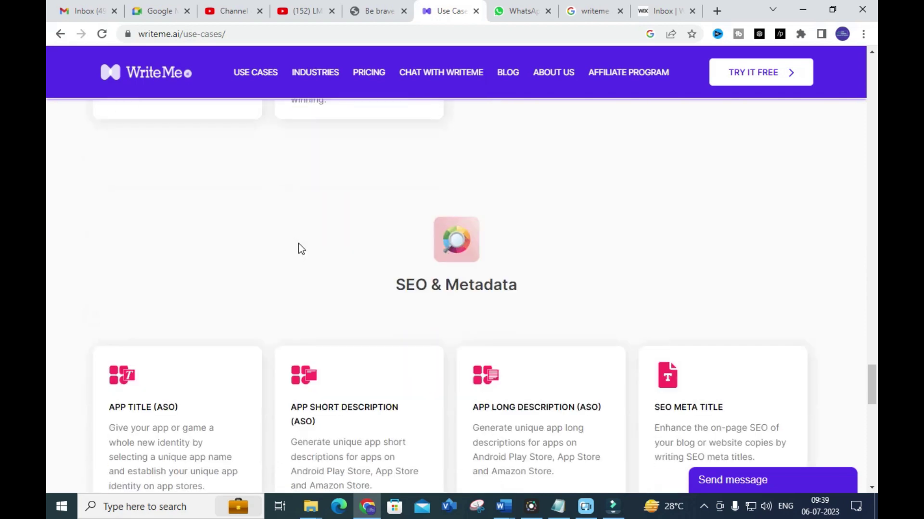
scroll(466, 241, down, 8)
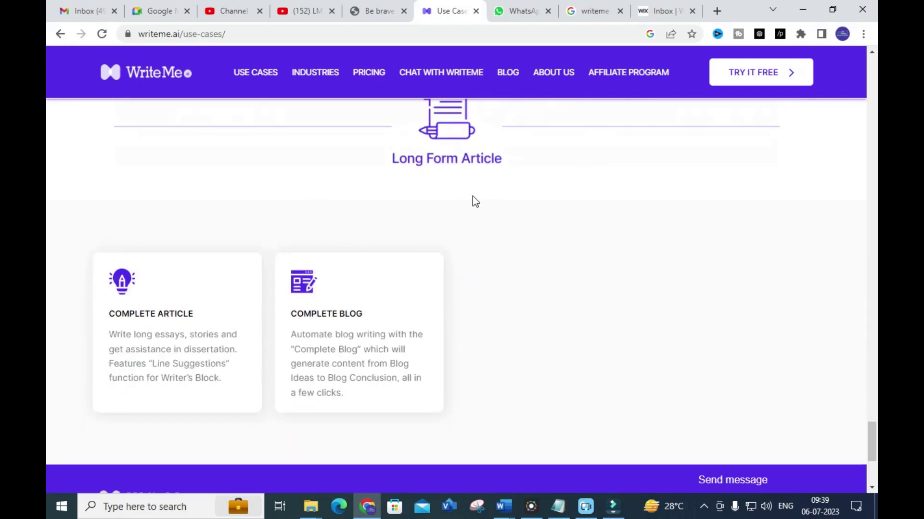
scroll(481, 205, down, 4)
scroll(457, 202, up, 20)
scroll(455, 209, up, 20)
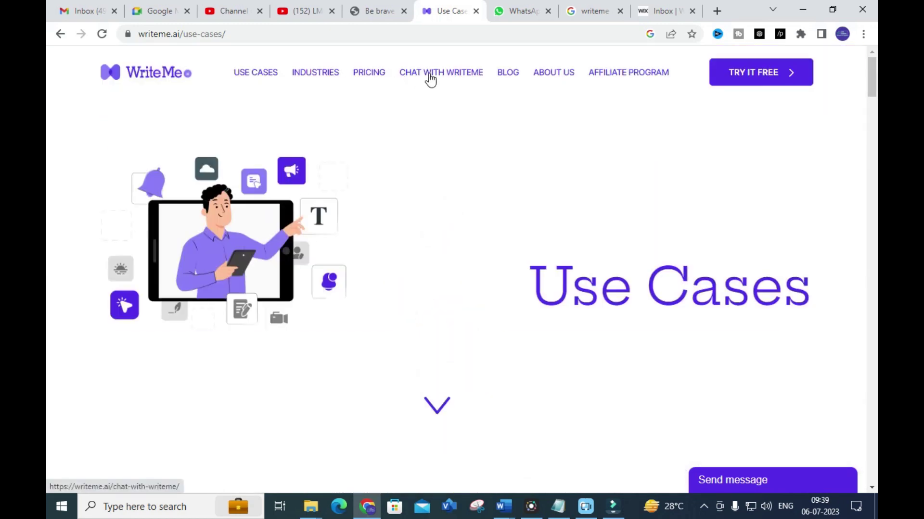
Open the Chat with WriteMe page and look over its description of the AI chat assistant
click(428, 77)
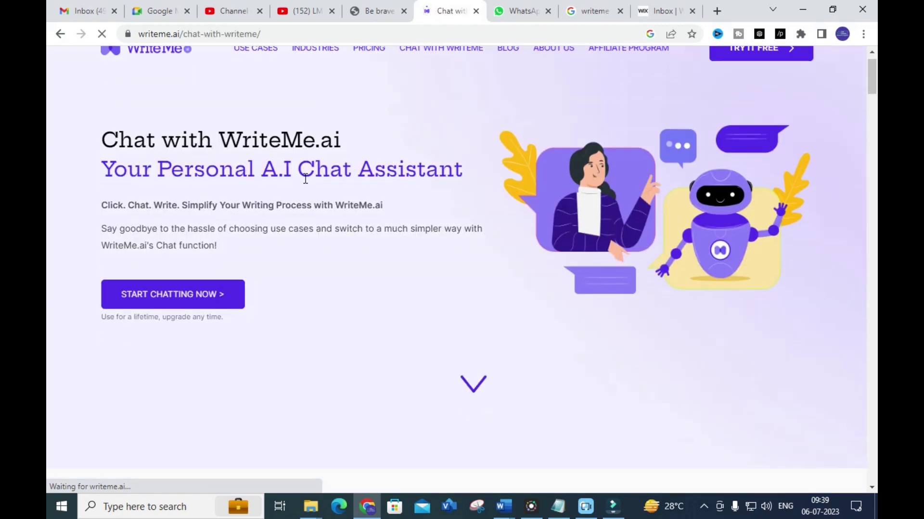
scroll(293, 192, down, 8)
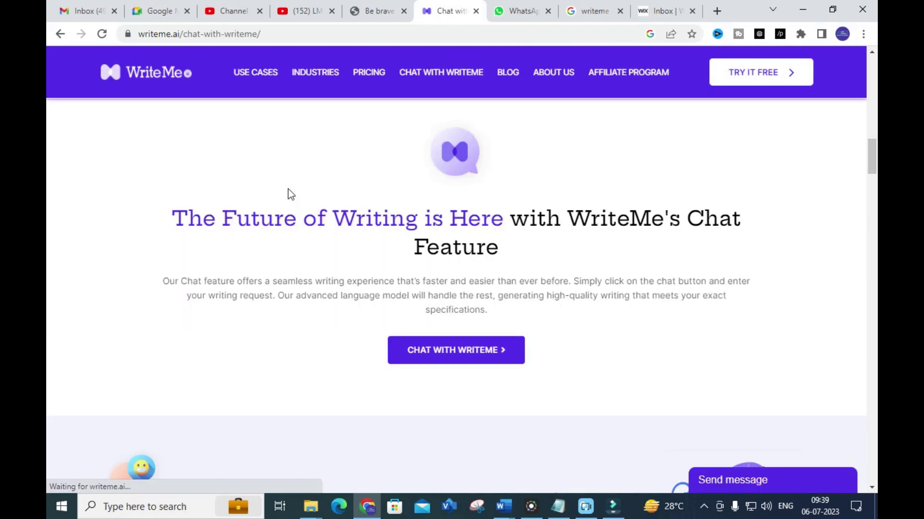
scroll(291, 207, down, 5)
scroll(385, 289, up, 10)
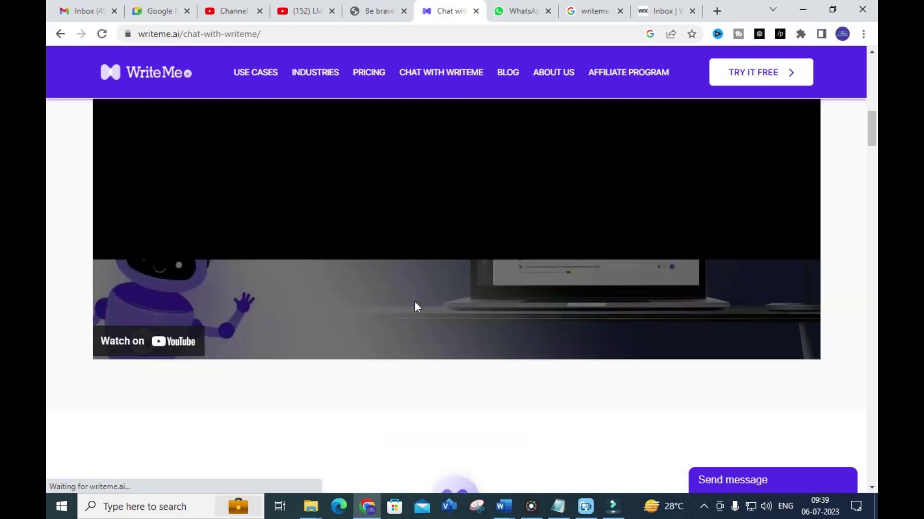
scroll(414, 304, up, 6)
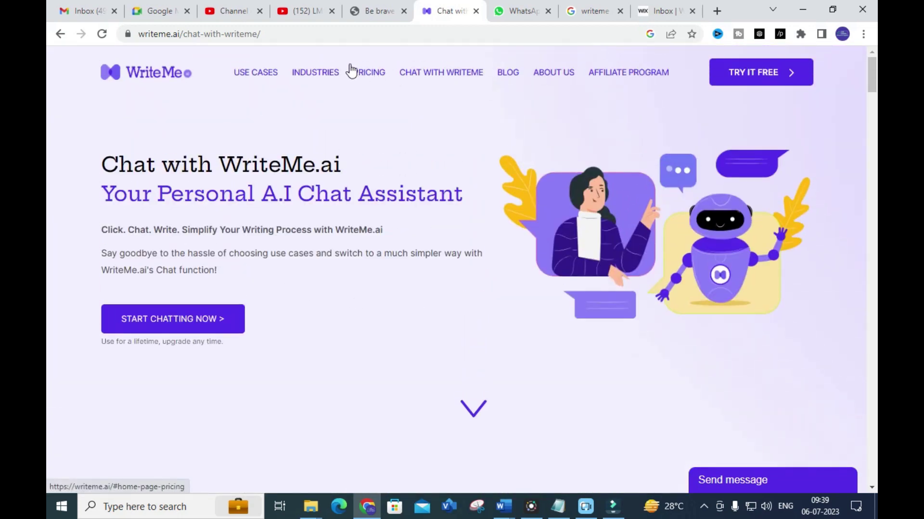
Open the Industries page and examine the industry cards, from Artists and Bloggers & Vloggers to Freelancers and Local Stores
click(324, 72)
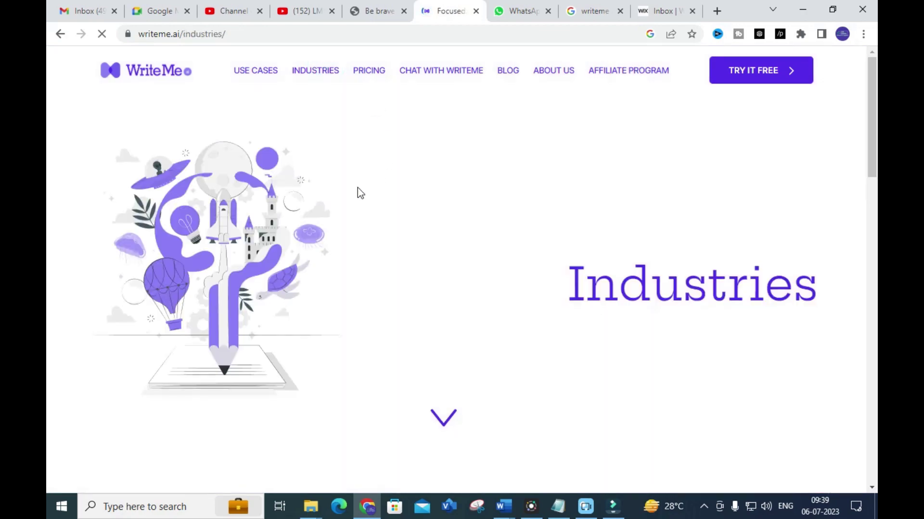
scroll(354, 178, down, 15)
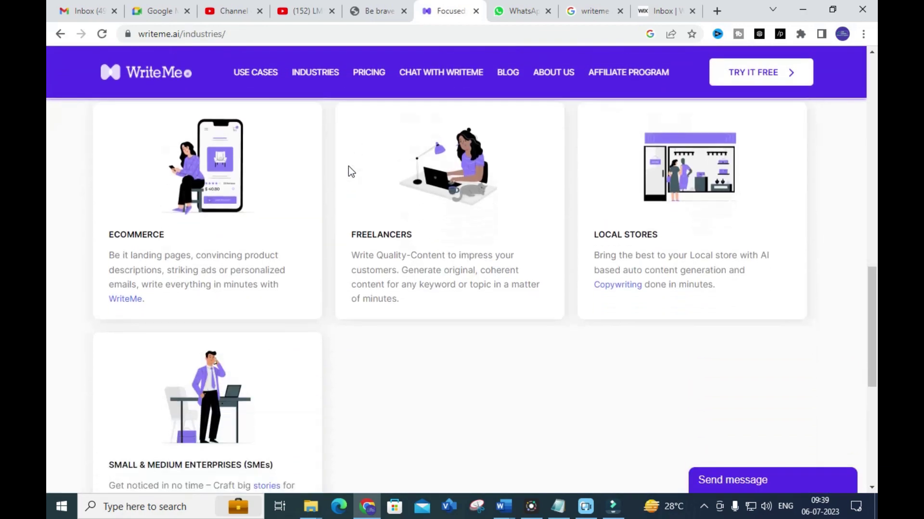
scroll(350, 170, down, 7)
scroll(348, 169, up, 18)
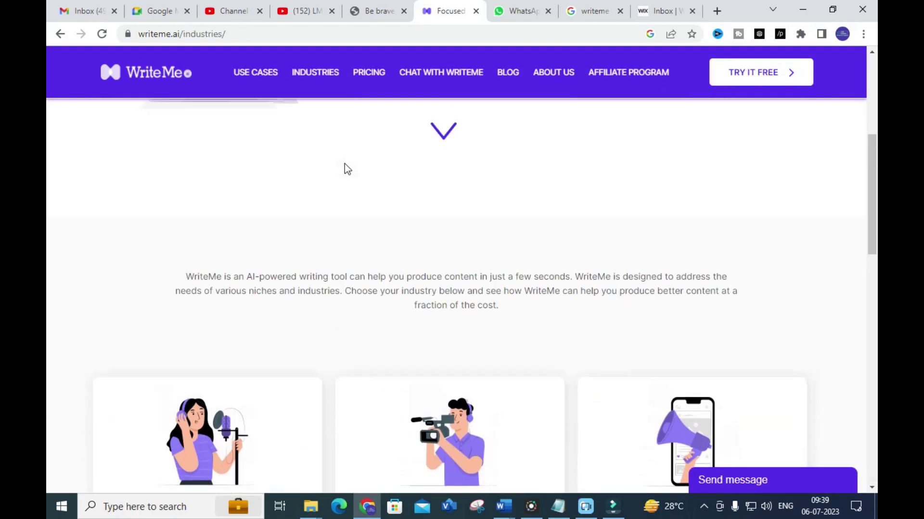
scroll(346, 243, up, 6)
scroll(532, 282, down, 8)
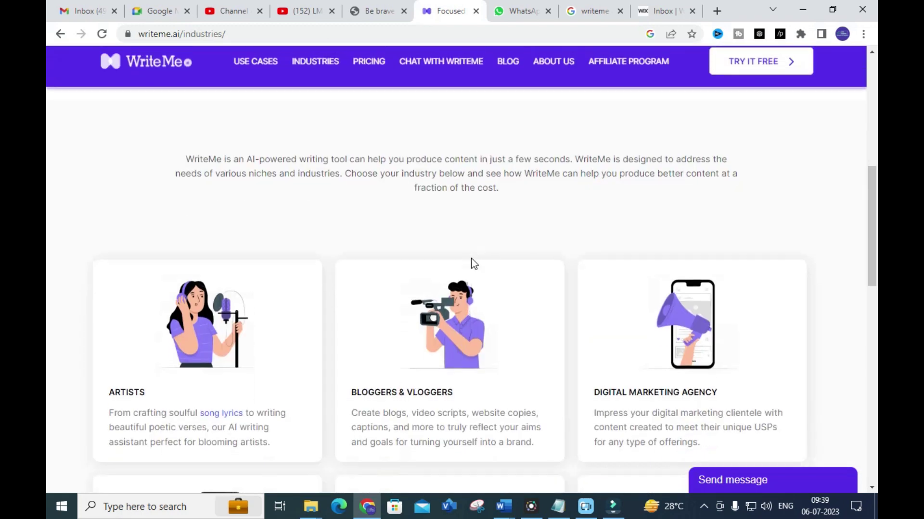
scroll(475, 289, down, 3)
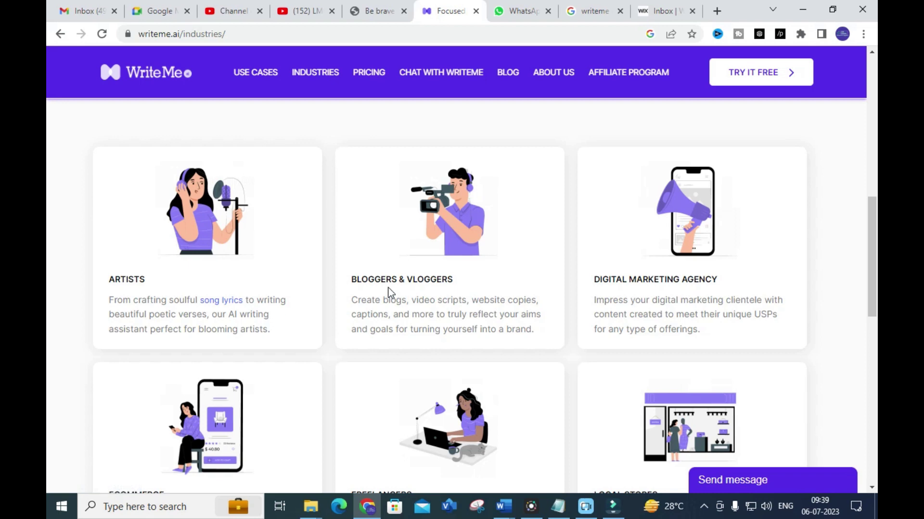
scroll(677, 272, down, 1)
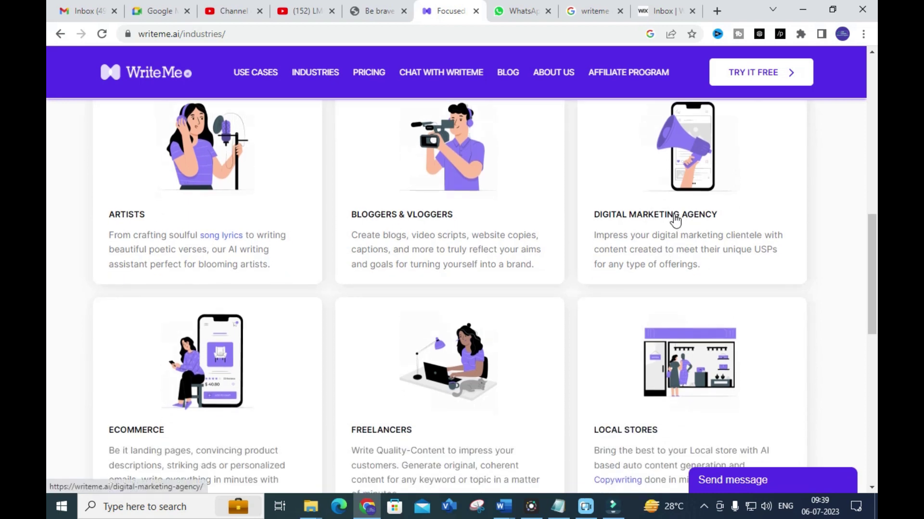
scroll(232, 271, down, 3)
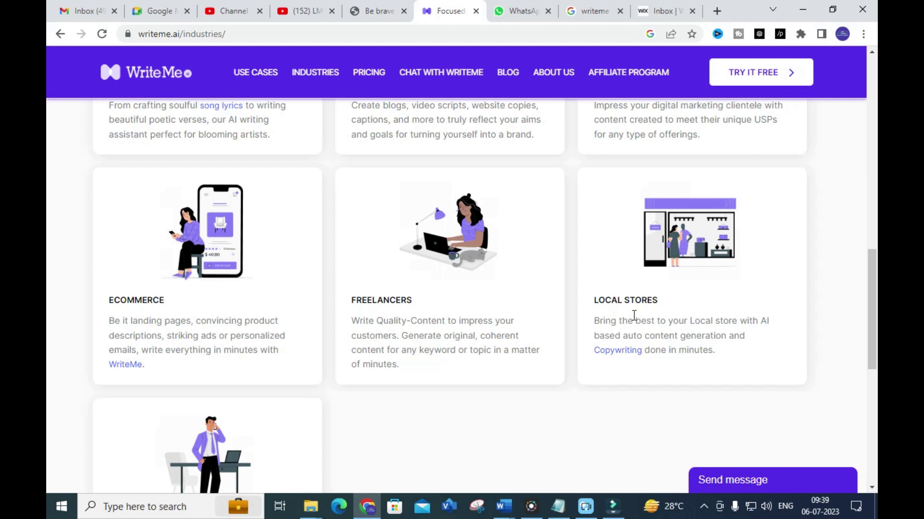
scroll(367, 344, down, 3)
scroll(511, 291, up, 4)
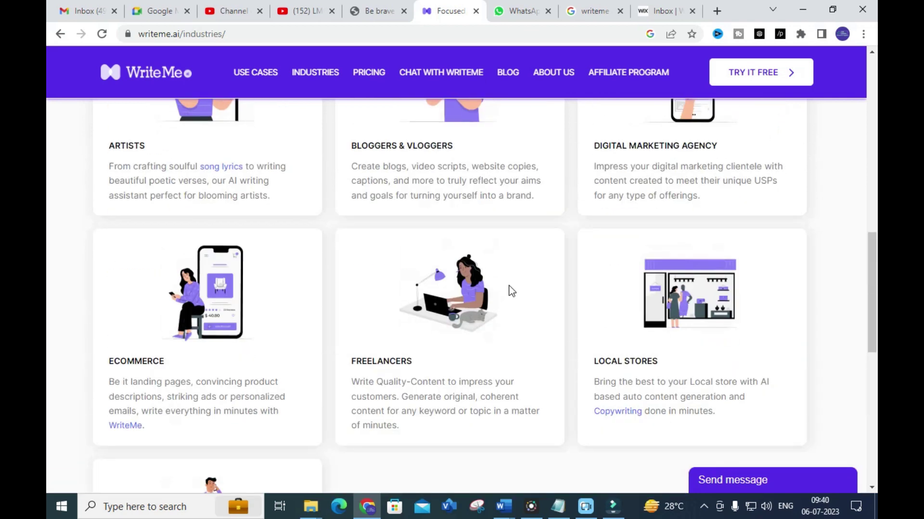
scroll(511, 291, up, 10)
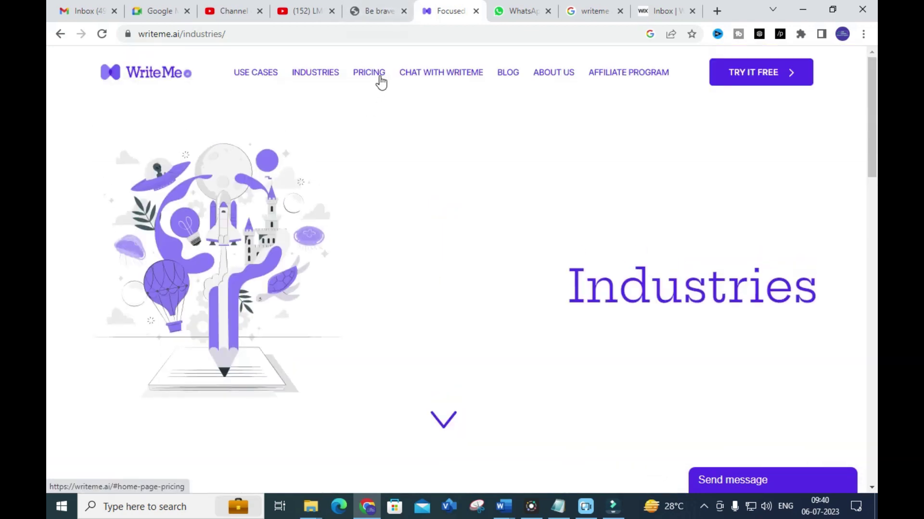
Visit the site's pricing link, go on to the WriteMe blog and look at its article listings
click(376, 82)
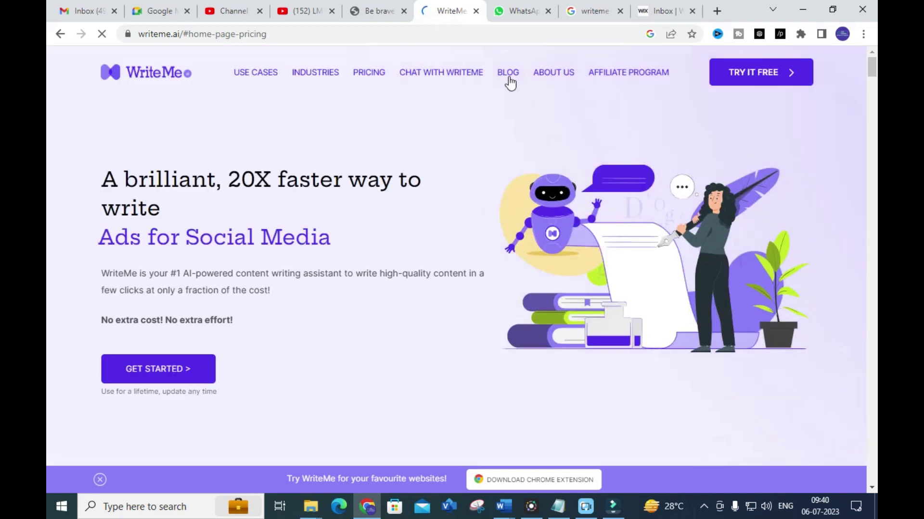
click(509, 81)
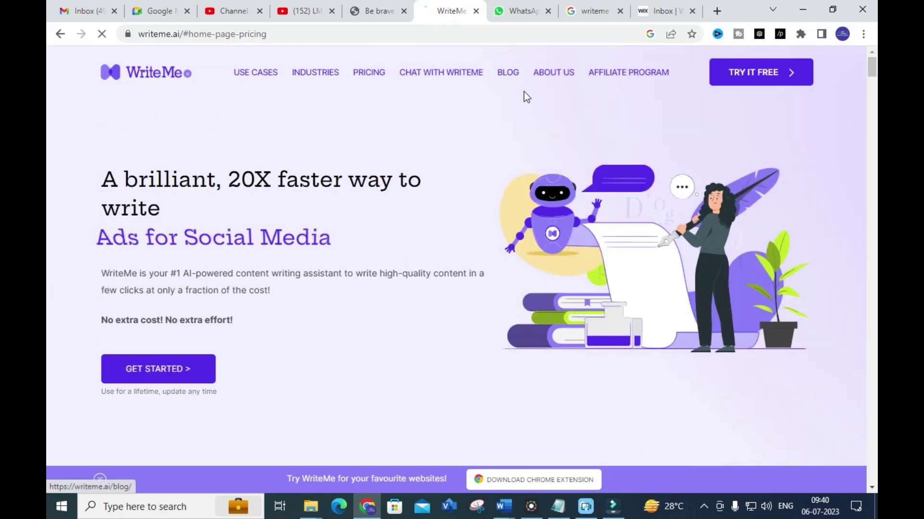
scroll(284, 218, down, 5)
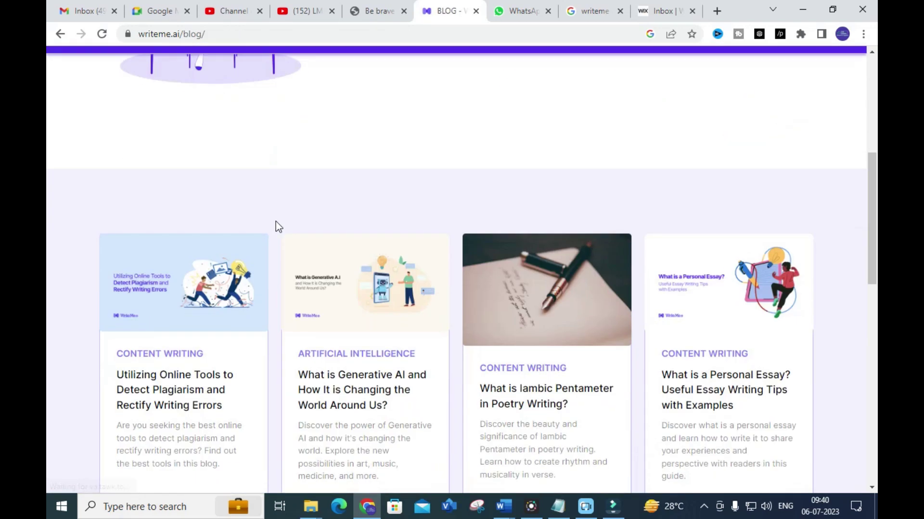
Look through the first page of blog articles and open "How to Write an Academic Paper – Tips with Examples"
scroll(276, 221, up, 5)
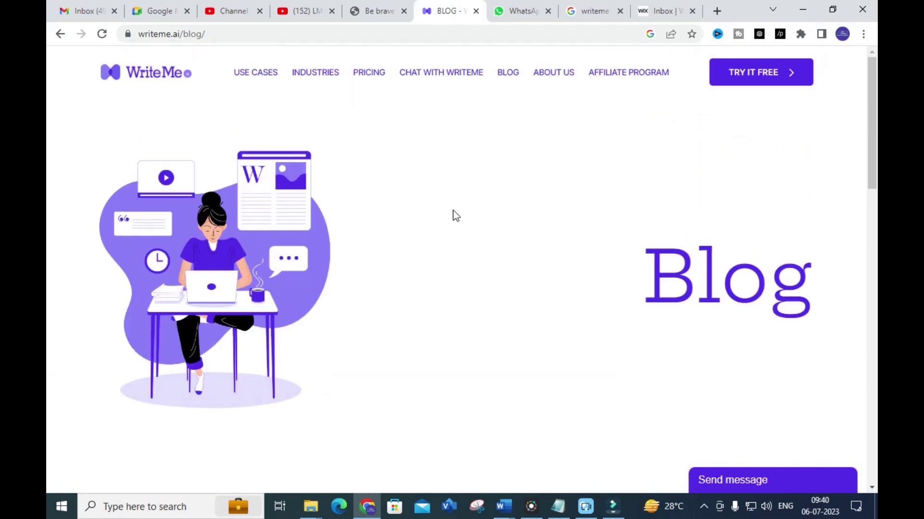
scroll(390, 237, down, 5)
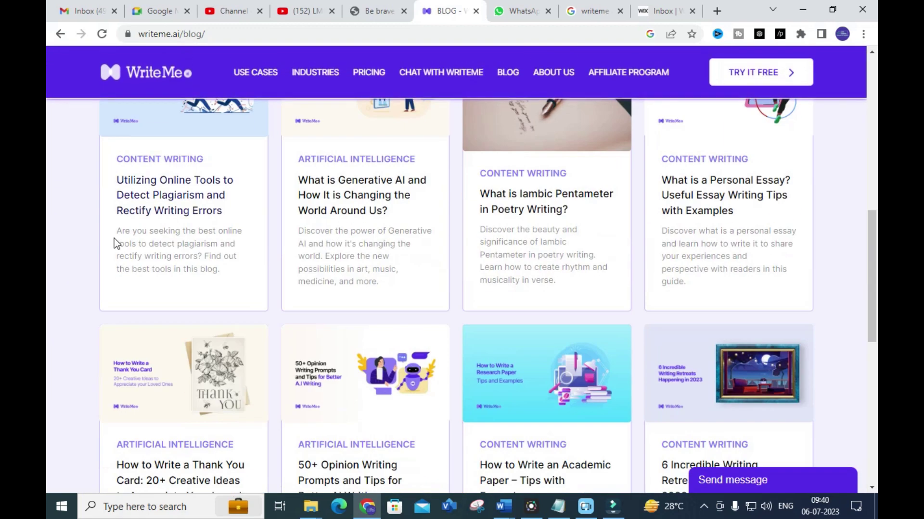
scroll(125, 245, up, 1)
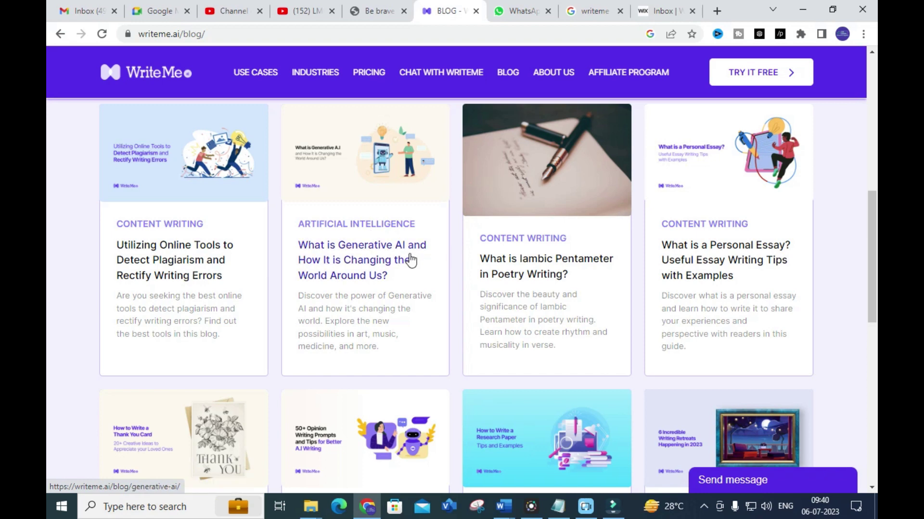
scroll(357, 290, down, 3)
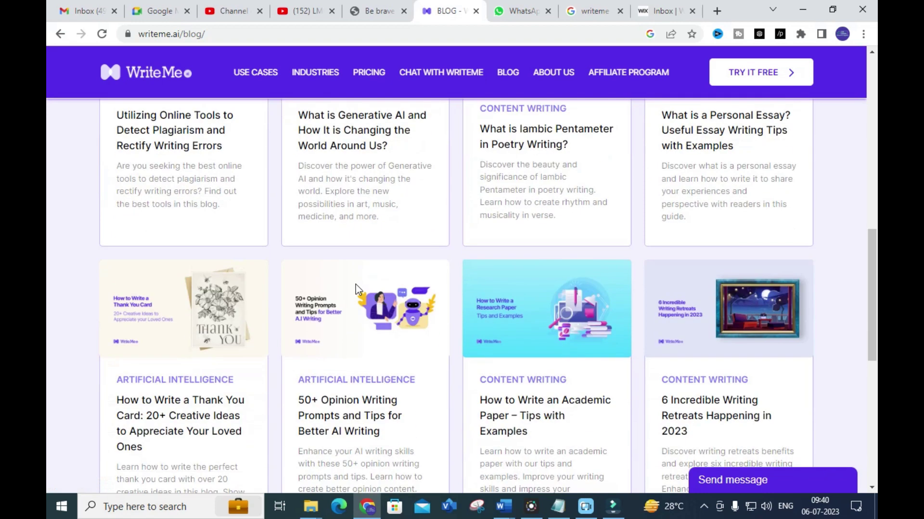
scroll(372, 255, down, 4)
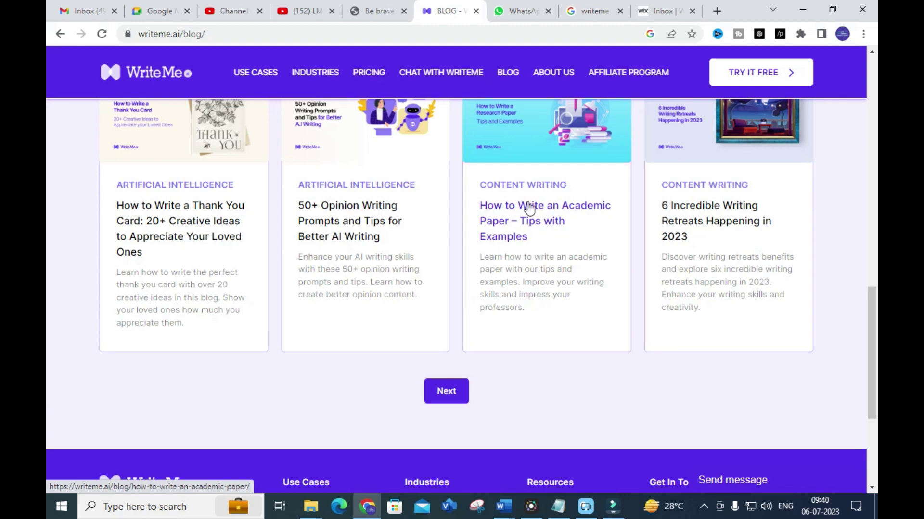
click(524, 212)
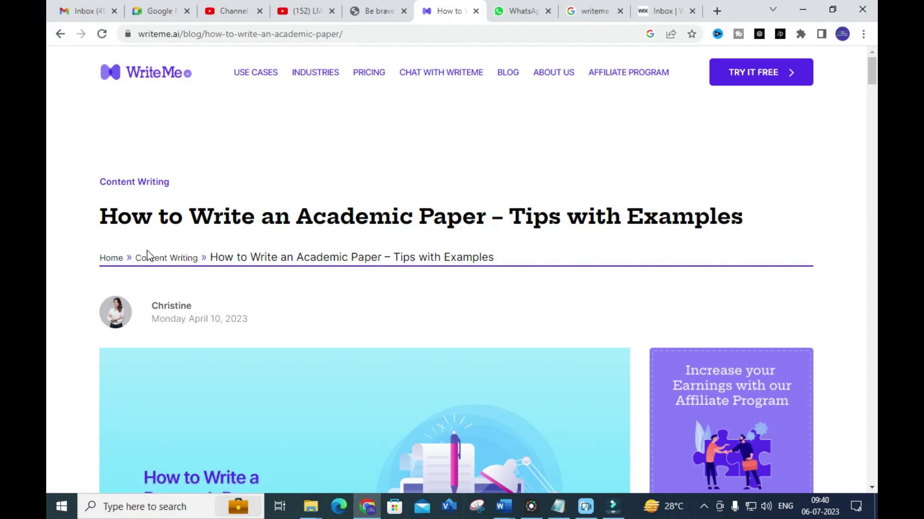
Examine the first entries of the article's table of contents and jump to its "Choose a Topic" section
scroll(152, 233, down, 10)
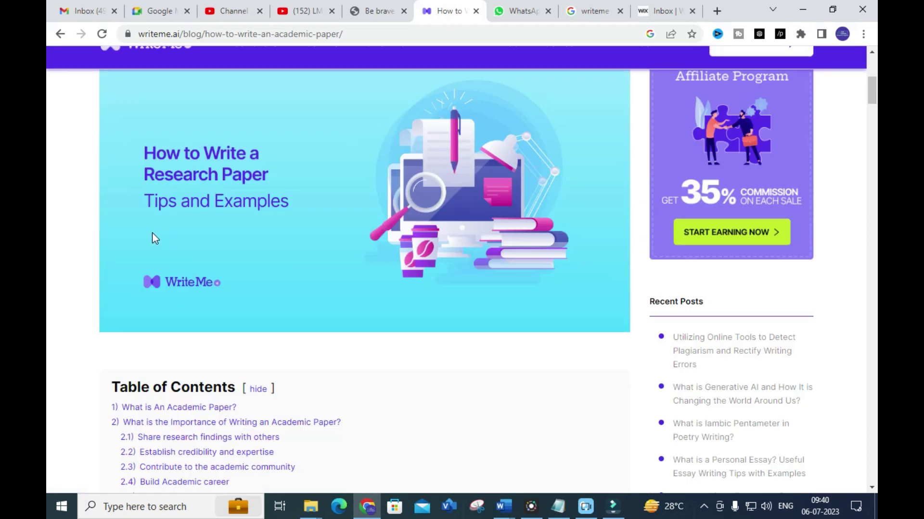
scroll(157, 216, down, 3)
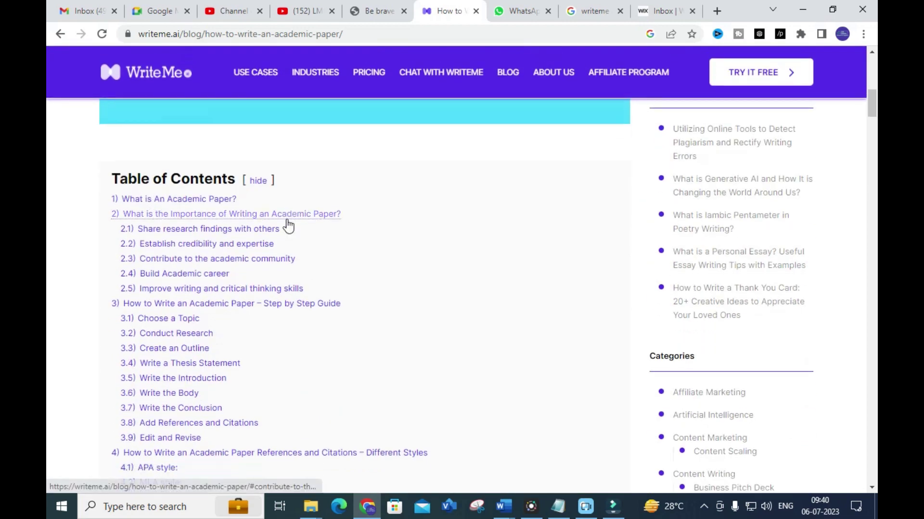
scroll(181, 159, up, 3)
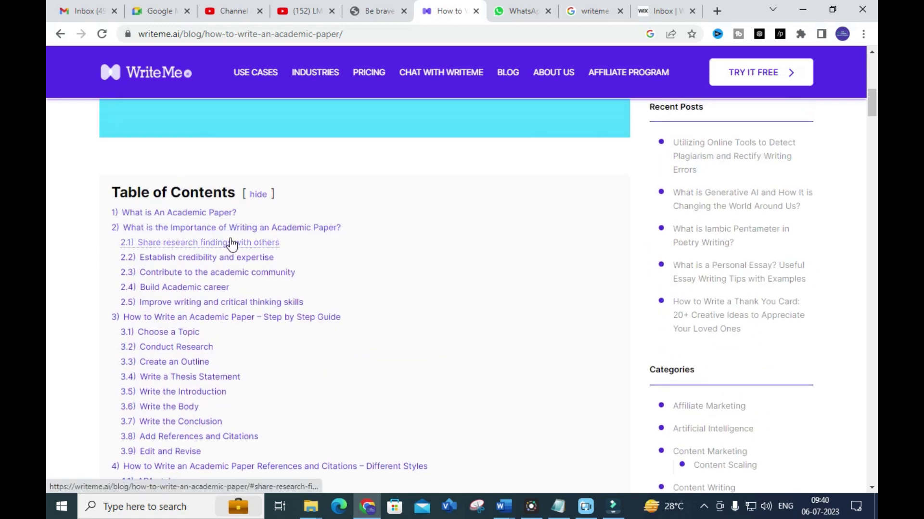
scroll(255, 254, down, 1)
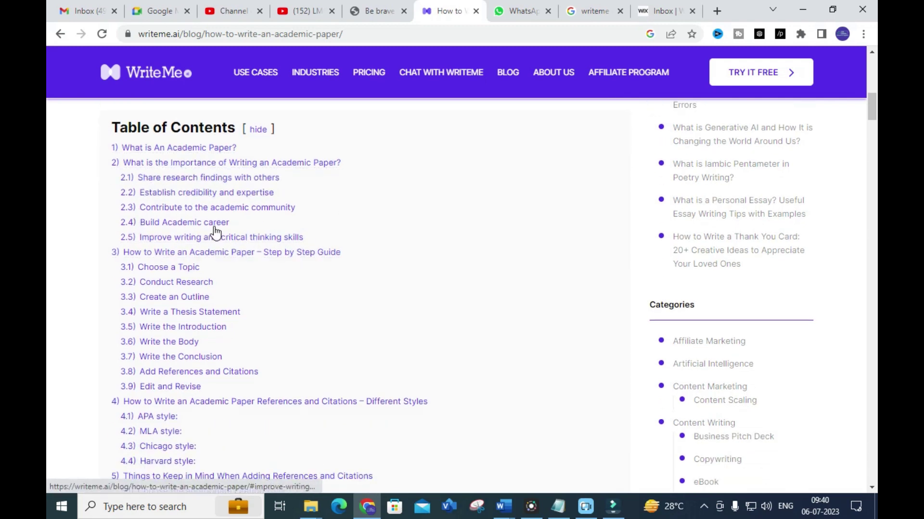
scroll(201, 254, down, 2)
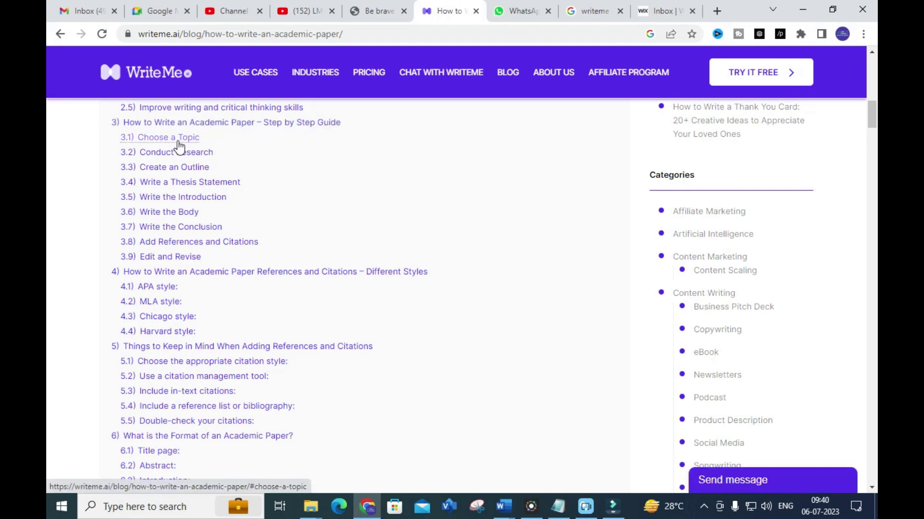
click(179, 139)
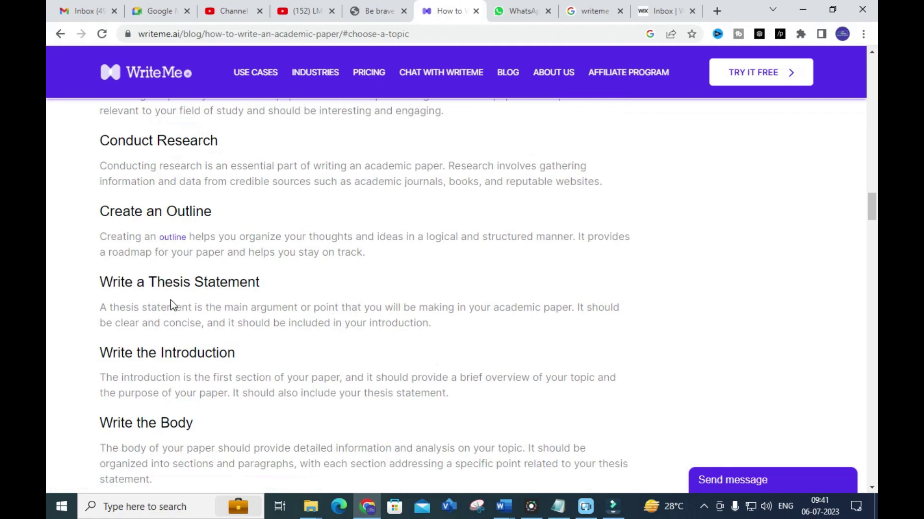
Return to the table of contents and look over its remaining entries, from the paper's format to the Conclusion
scroll(231, 284, up, 20)
scroll(228, 292, down, 2)
scroll(200, 206, up, 1)
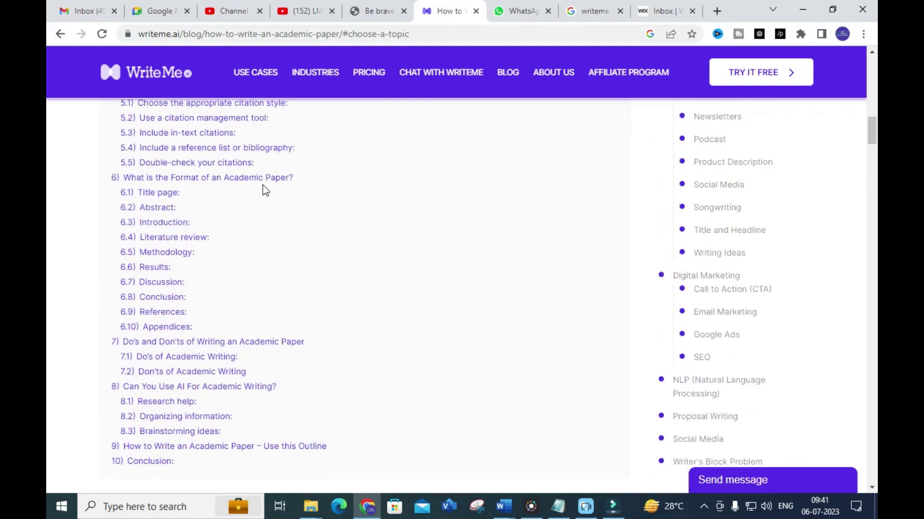
scroll(198, 226, down, 1)
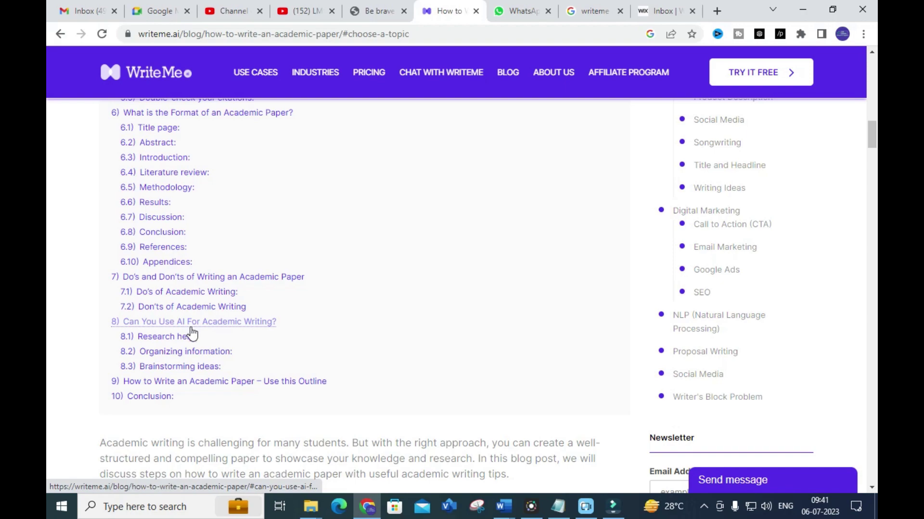
scroll(245, 330, down, 2)
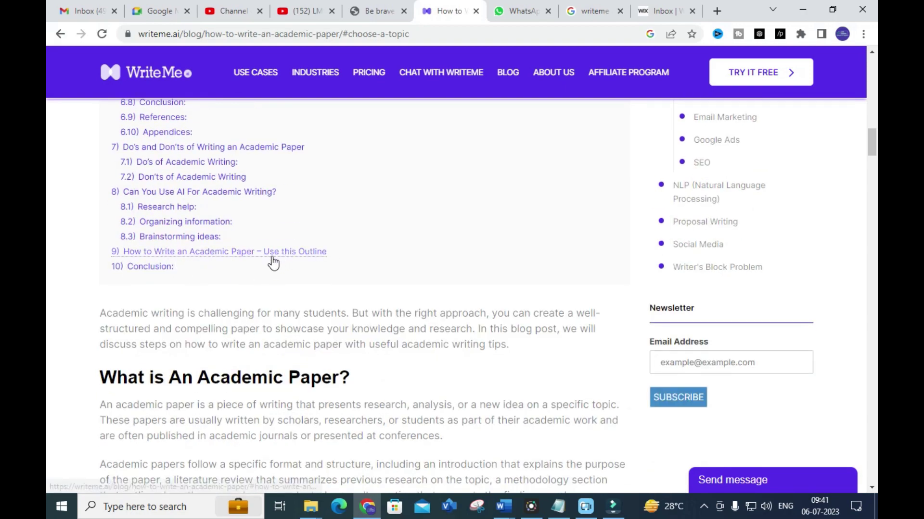
Jump to the "How to Write an Academic Paper – Use this Outline" section and read its outline from Introduction to References
click(272, 259)
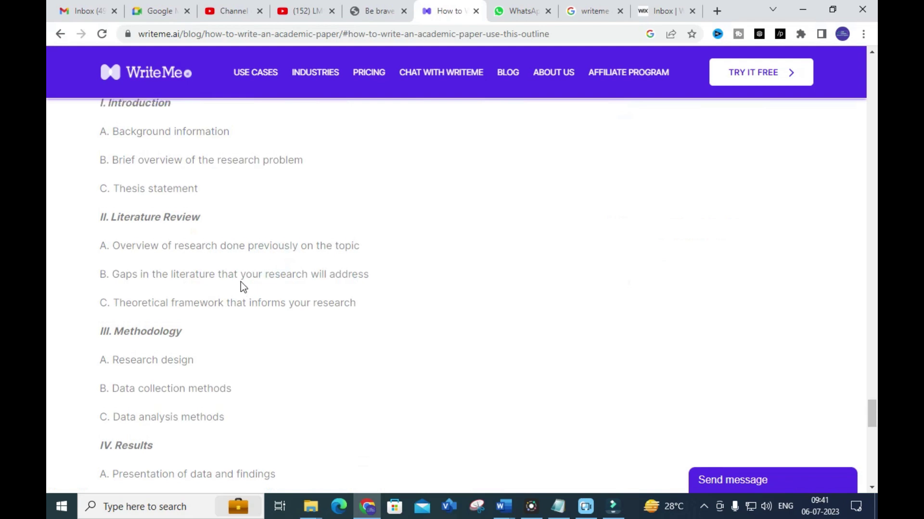
scroll(243, 287, up, 4)
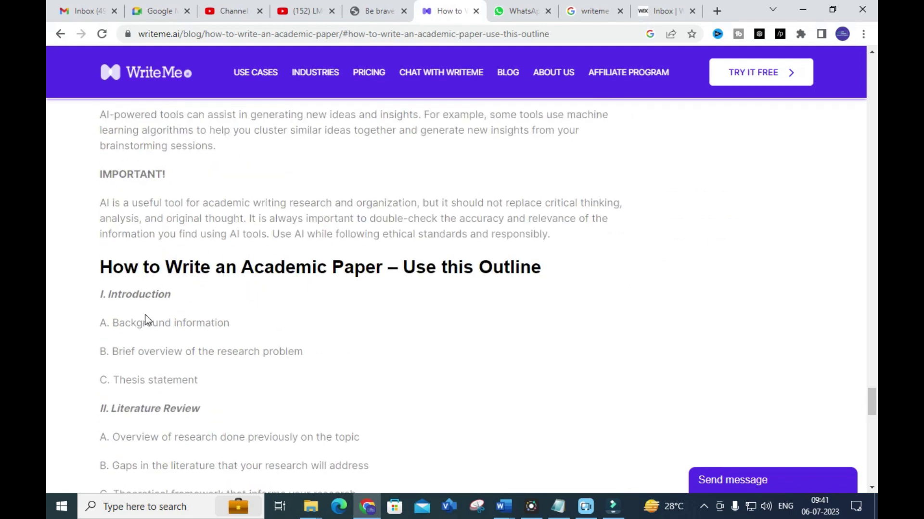
scroll(147, 320, down, 3)
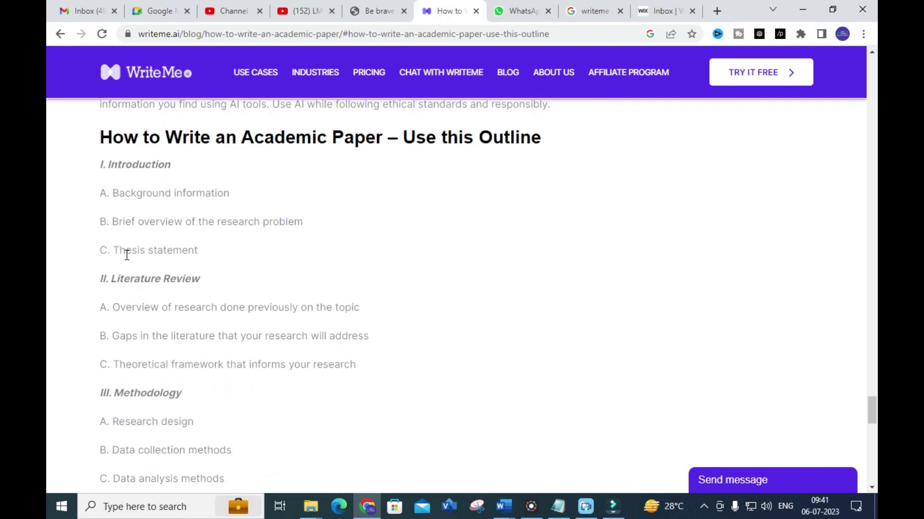
scroll(126, 255, down, 5)
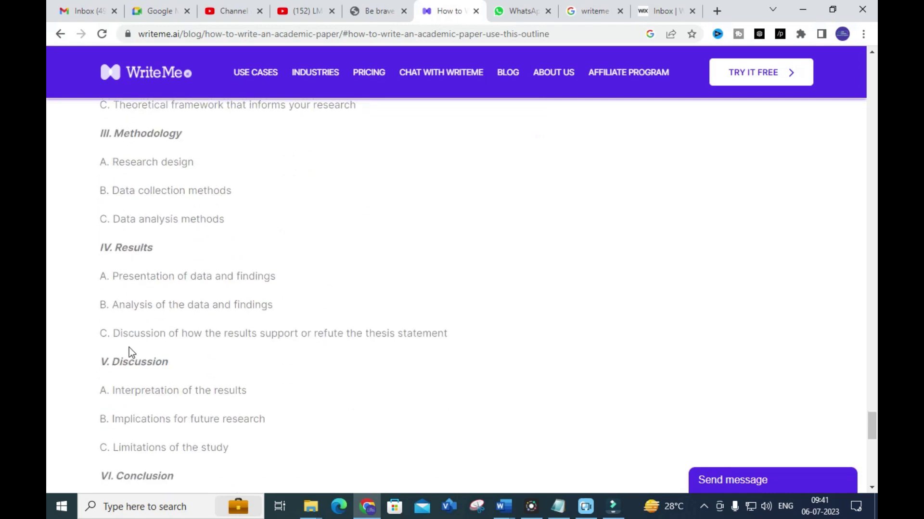
scroll(129, 347, down, 5)
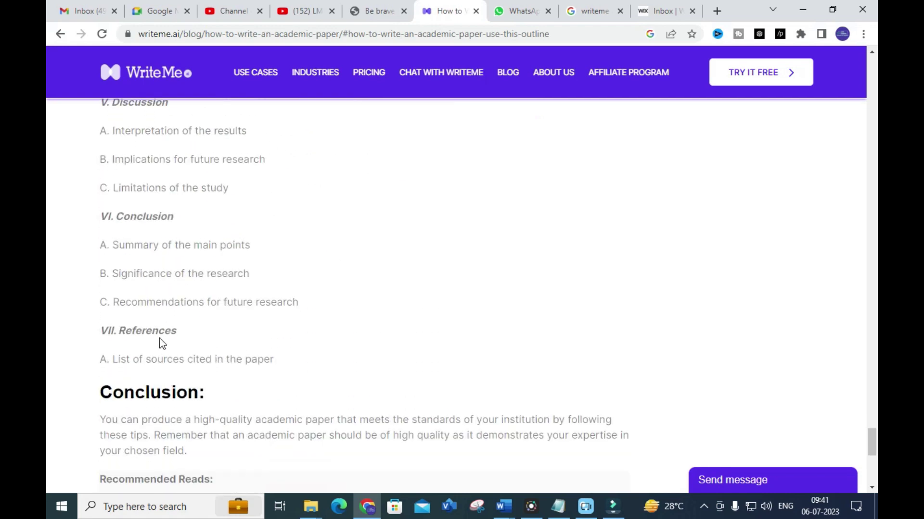
scroll(163, 343, up, 6)
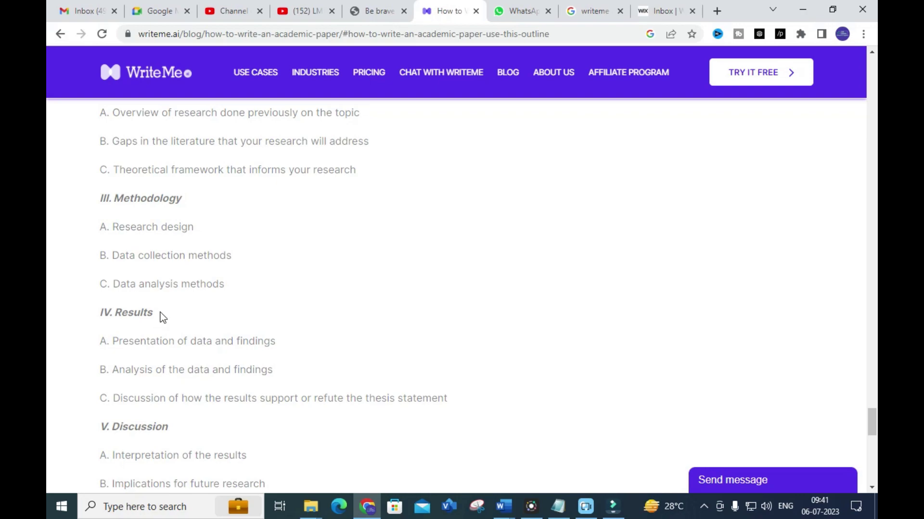
Go back up through the article to its table of contents and review the listed sections once more
scroll(164, 327, up, 20)
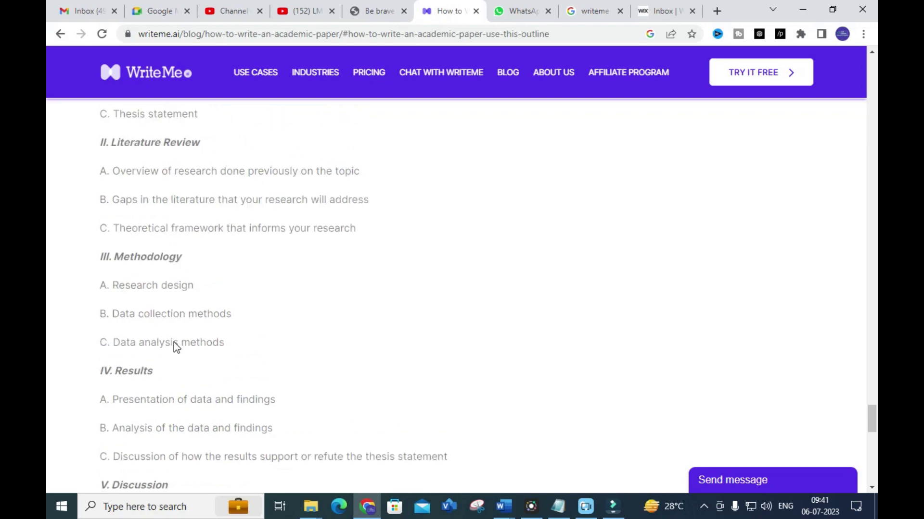
scroll(159, 338, up, 20)
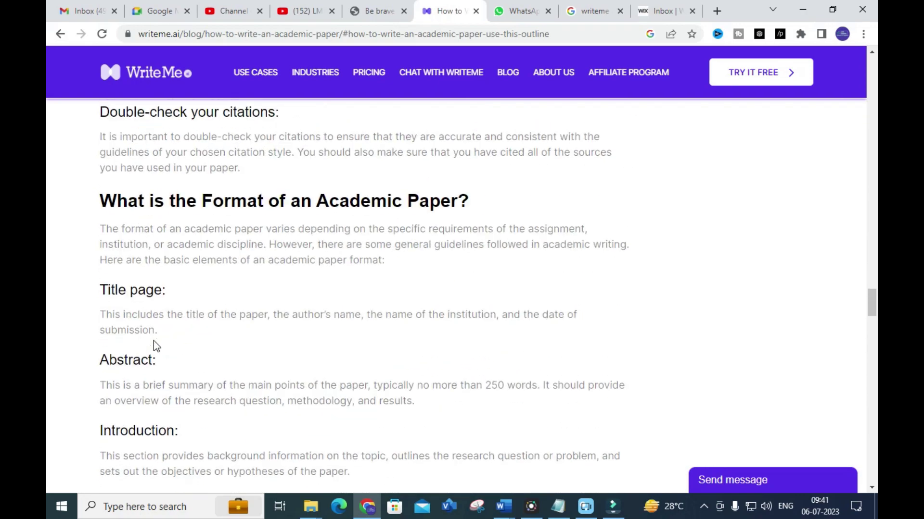
scroll(137, 366, up, 15)
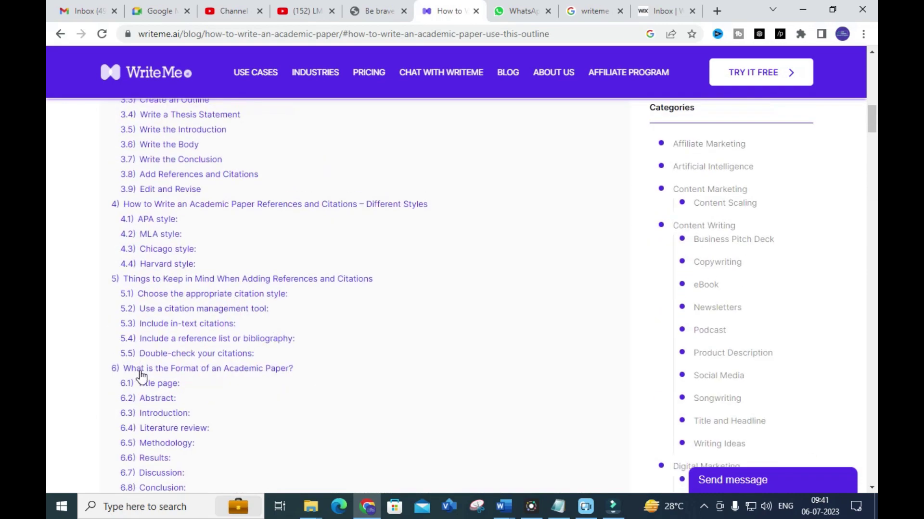
scroll(227, 274, down, 6)
scroll(226, 284, down, 3)
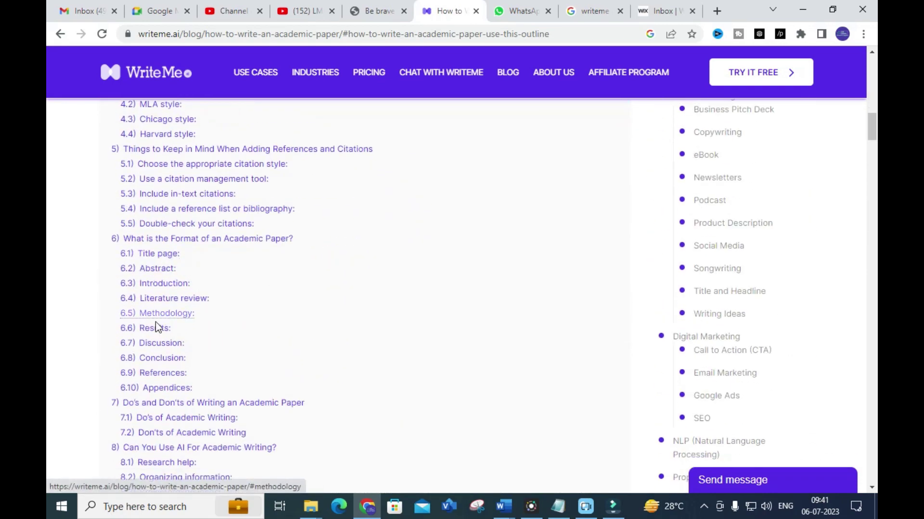
scroll(260, 317, down, 3)
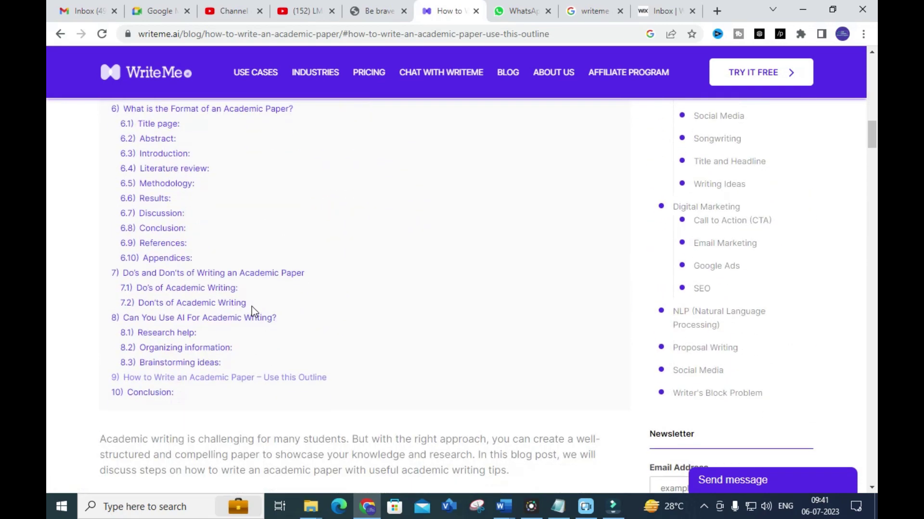
scroll(254, 313, up, 10)
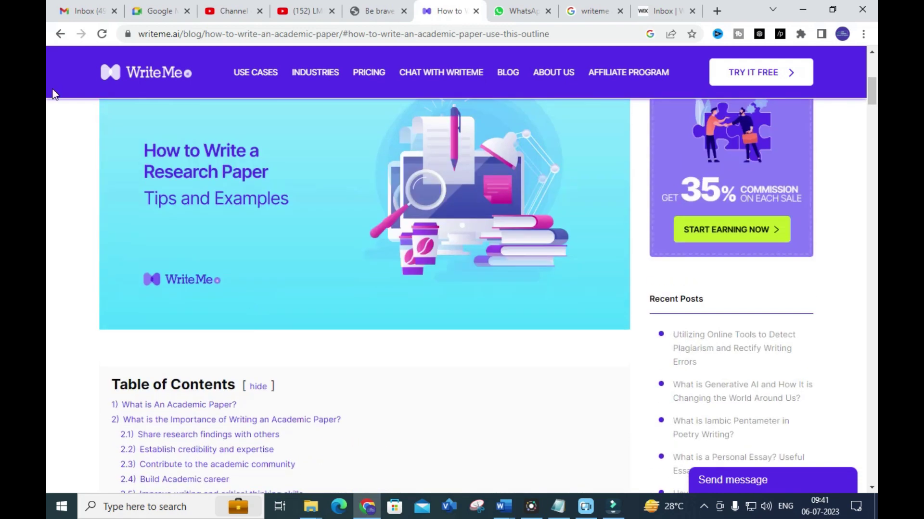
Leave the academic paper article by going back through the browsing history to the blog listing
click(60, 33)
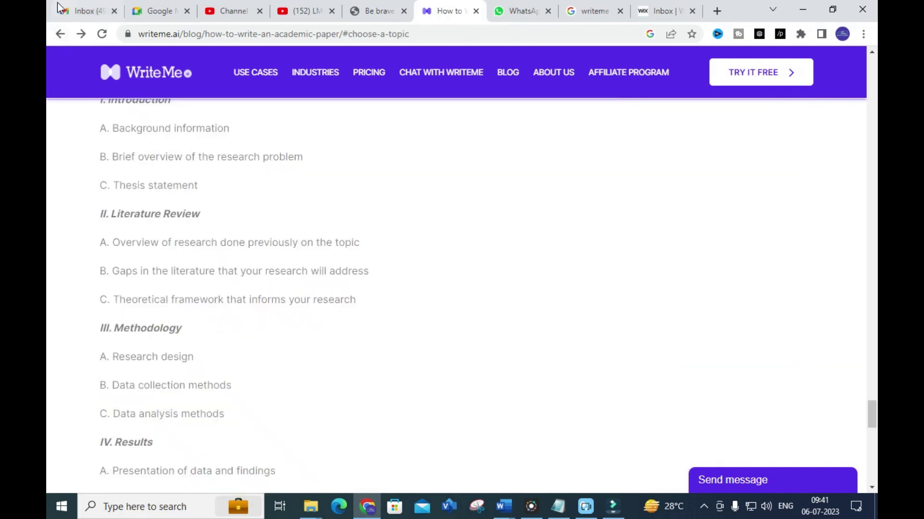
click(60, 33)
scroll(258, 233, up, 15)
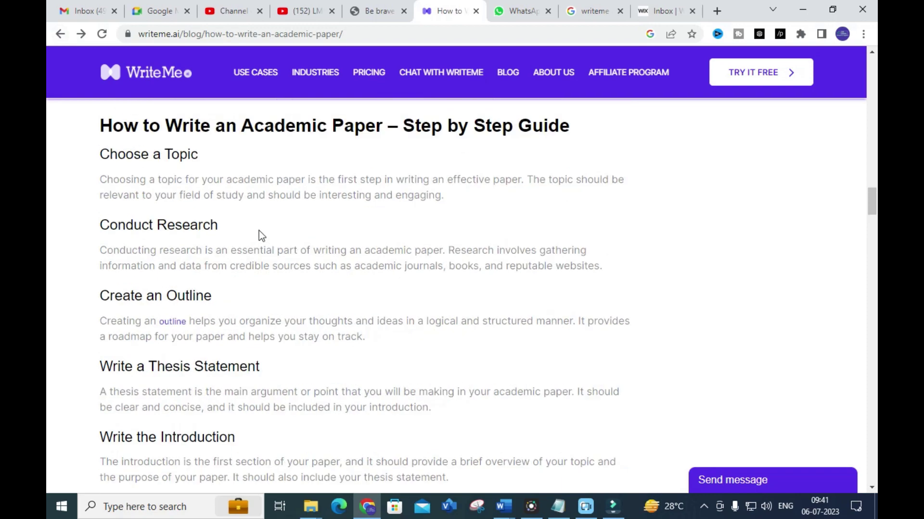
scroll(257, 234, up, 2)
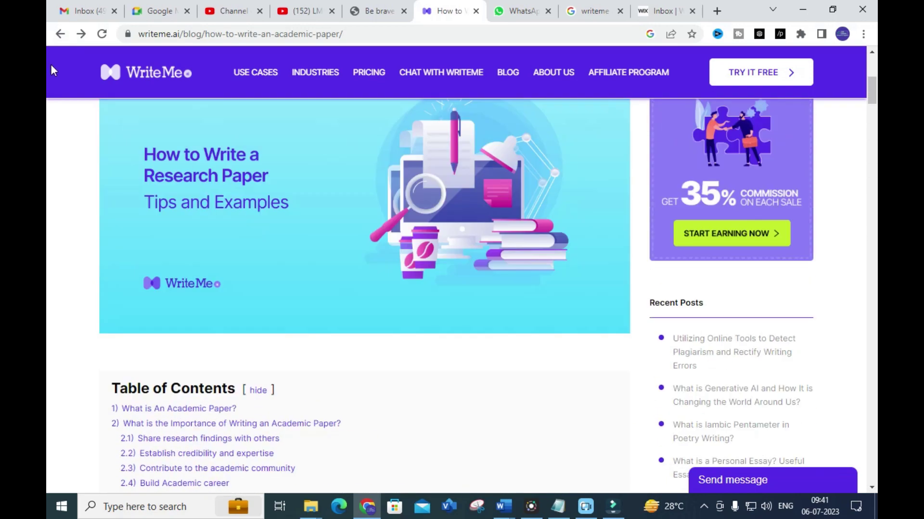
click(60, 35)
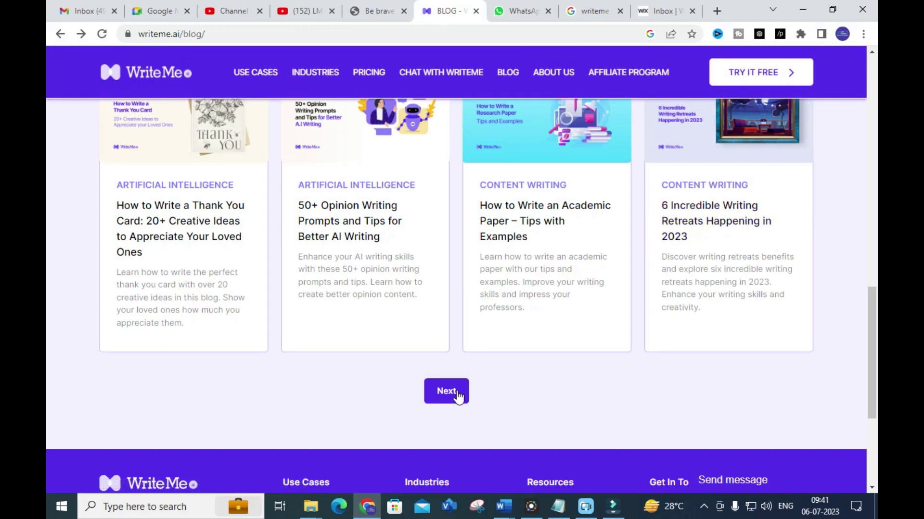
Browse the article cards on the second page of the blog, and continue to those on the third page
click(435, 396)
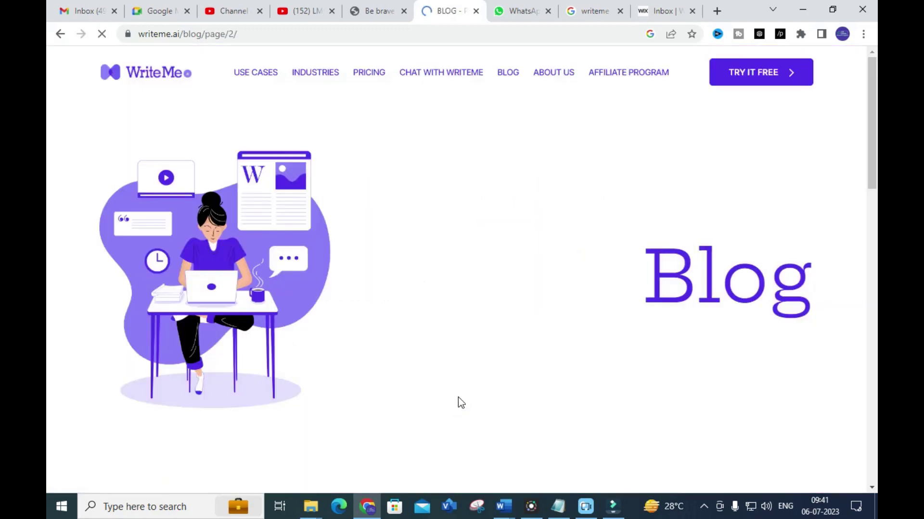
scroll(456, 397, down, 15)
scroll(364, 314, up, 6)
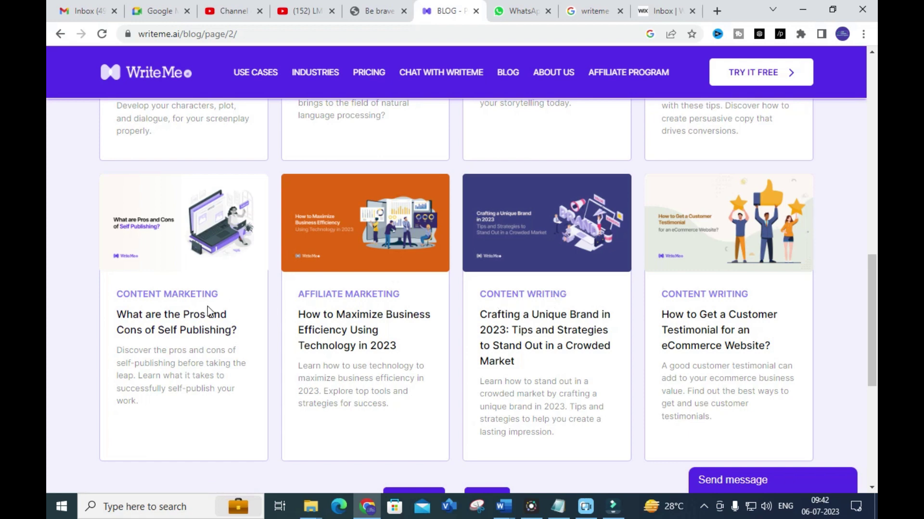
scroll(726, 320, down, 3)
click(487, 378)
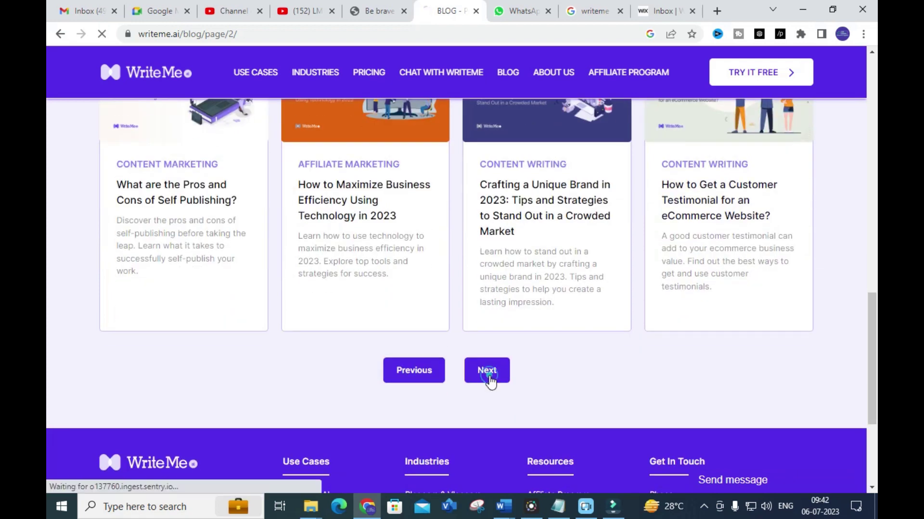
scroll(465, 355, down, 6)
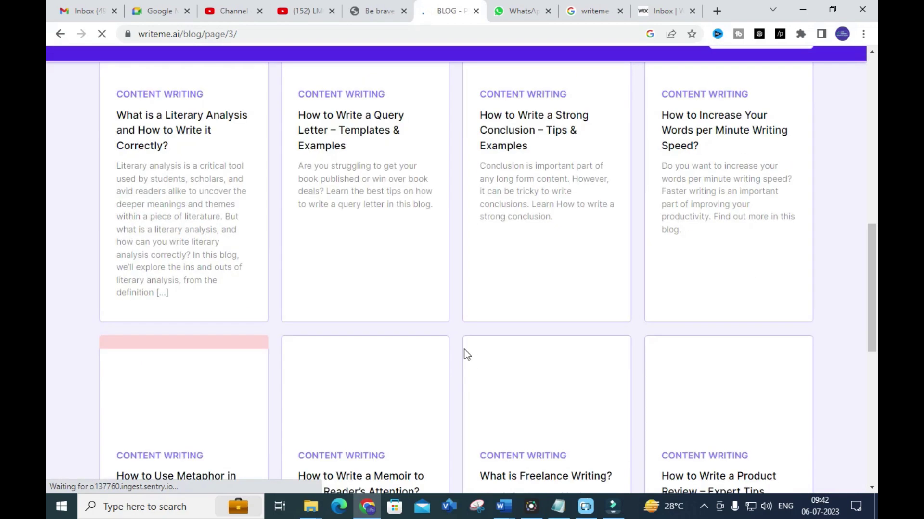
Look through the remaining article cards on the blog's third page and request the next page
scroll(466, 355, down, 8)
scroll(466, 356, up, 6)
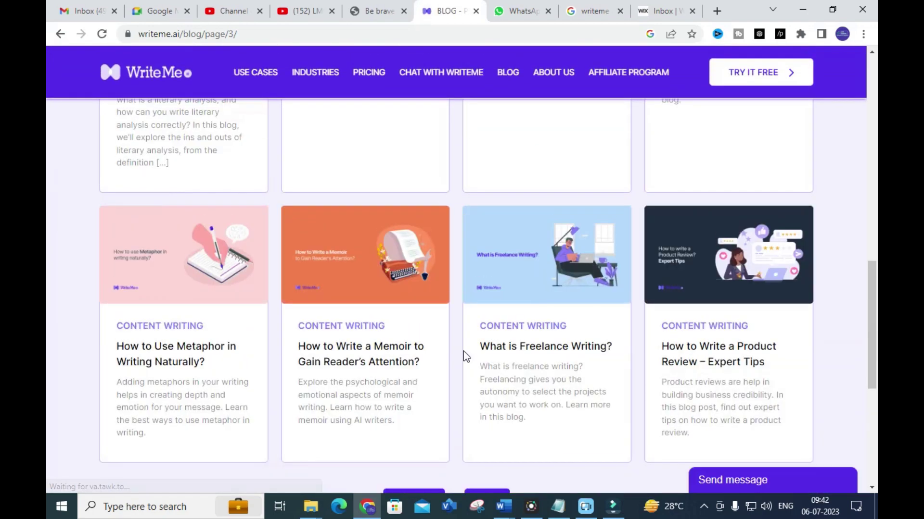
scroll(466, 356, down, 1)
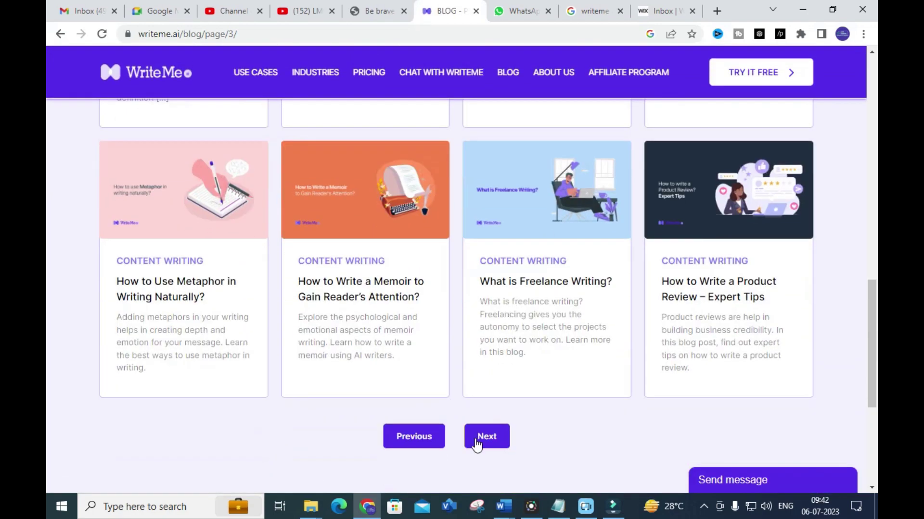
click(479, 440)
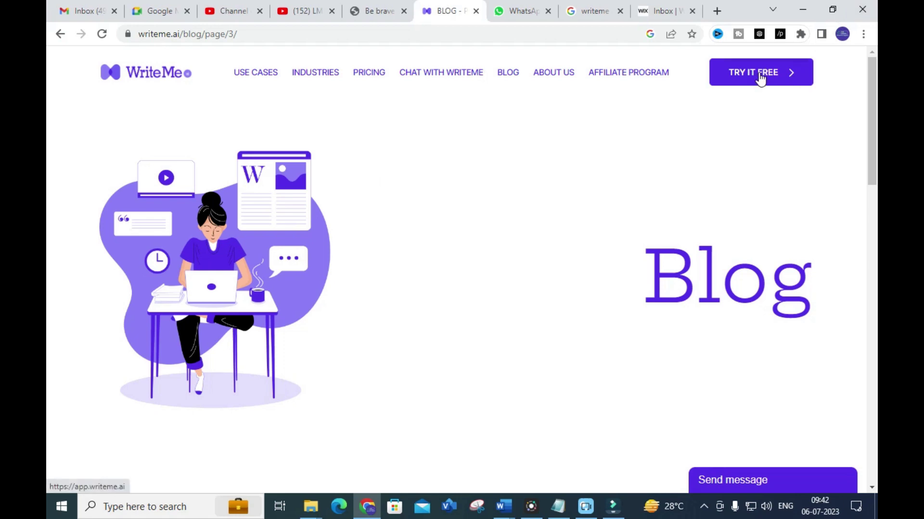
Enter the WriteMe web app through the free trial and open the first chat listed under recent chats
click(760, 80)
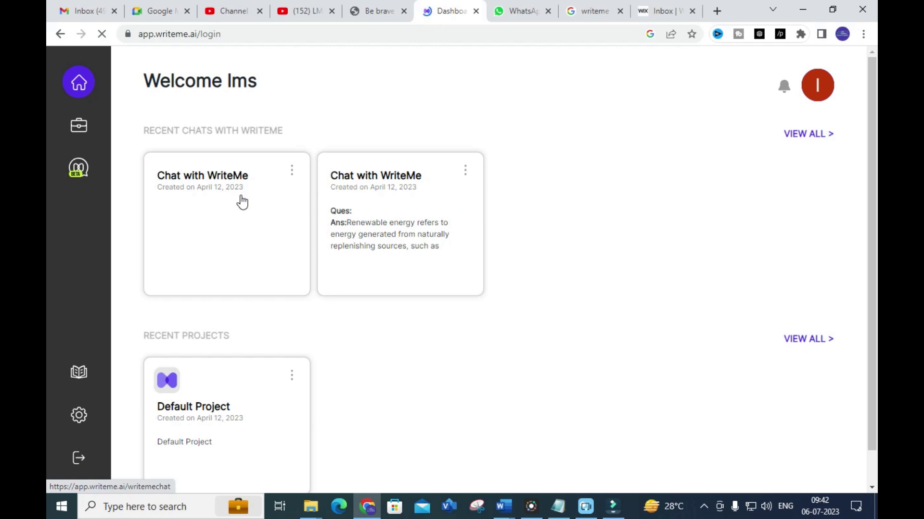
click(212, 181)
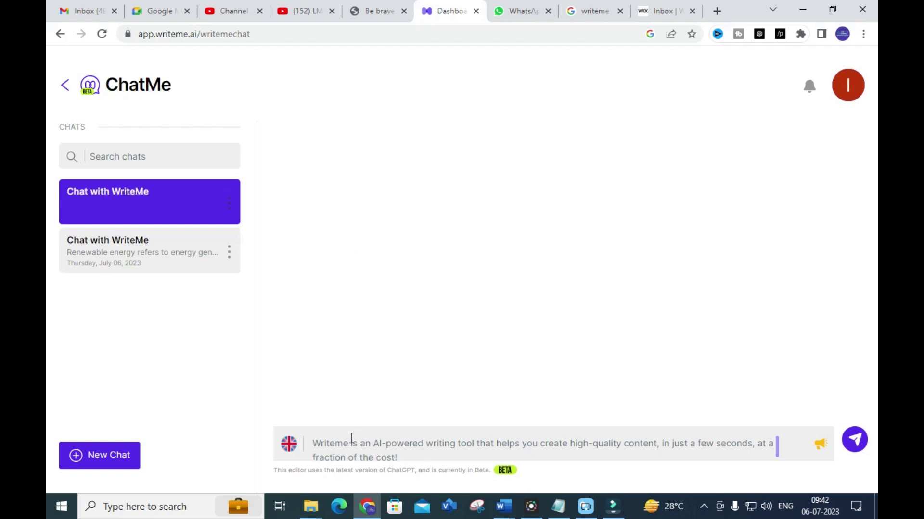
Begin the chat prompt with "generate" and highlight the tip about clear and specific instructions
click(331, 445)
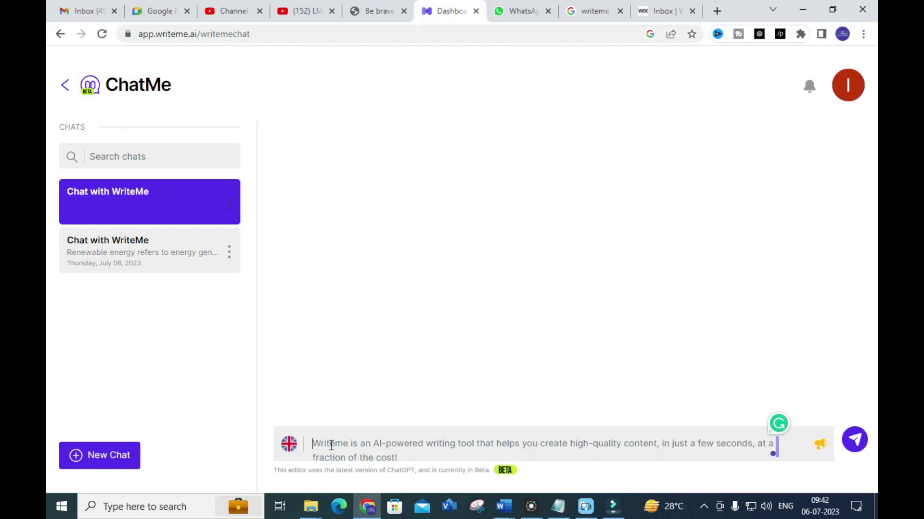
text(genrate)
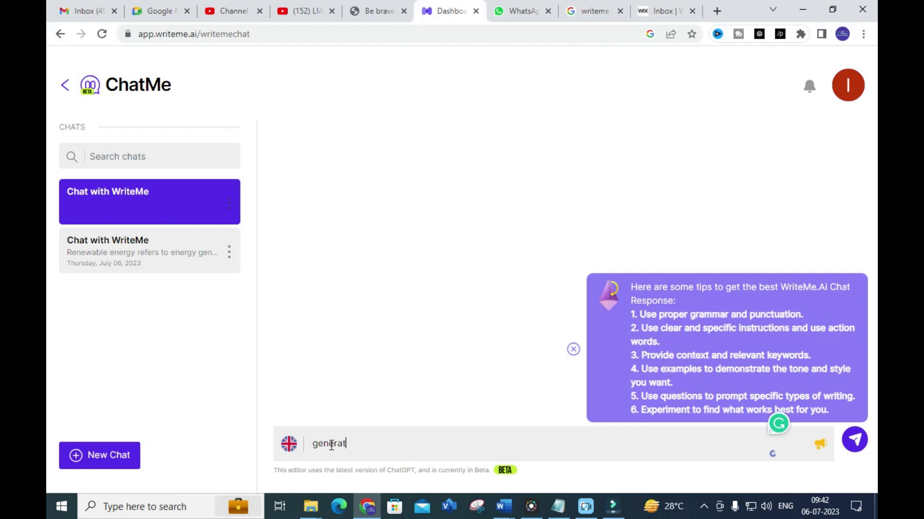
click(331, 445)
text(e)
drag(643, 331, 659, 341)
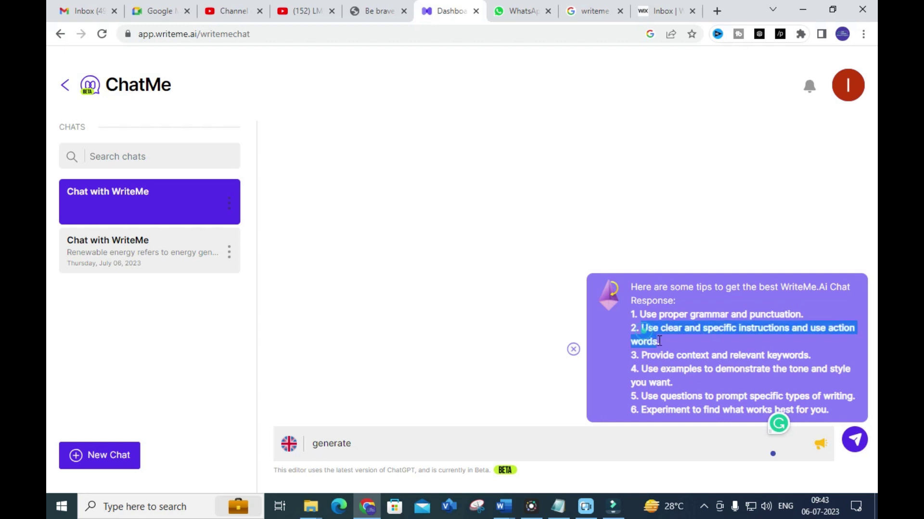
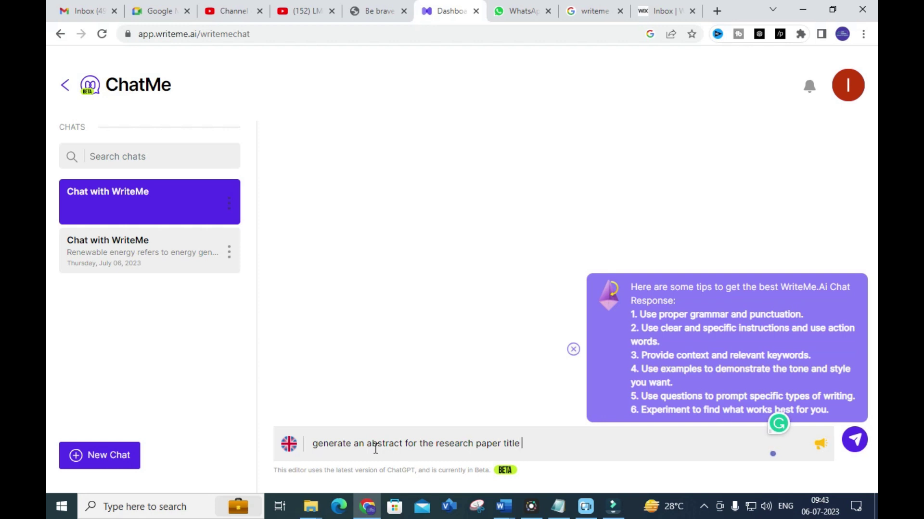
Word the prompt as: generate an abstract for the research paper title "design of three port converter for integration of renewable energy sources & battery systems"
text(esign of three port c)
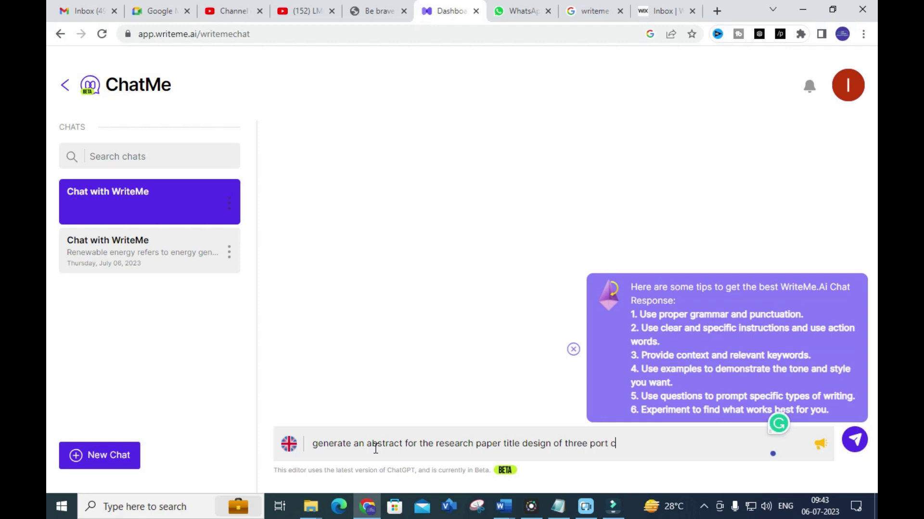
text(onverter for integration of renewa)
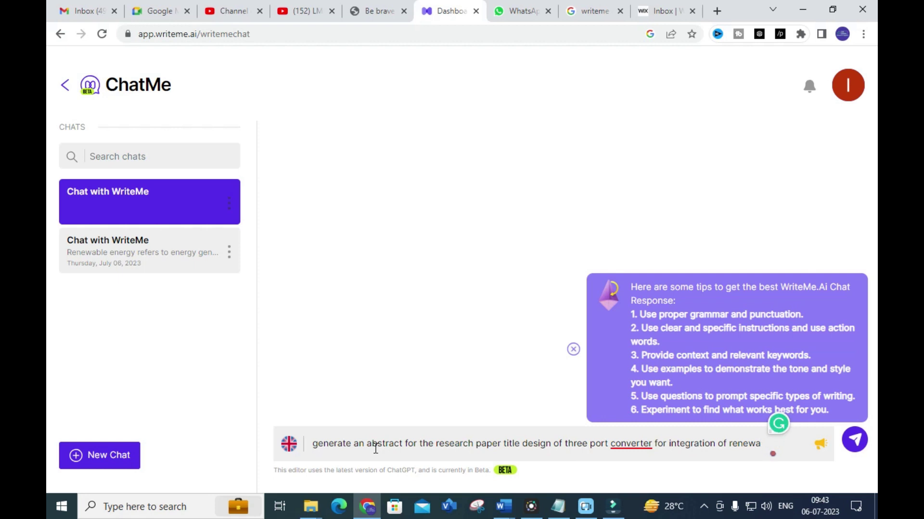
text(ble )
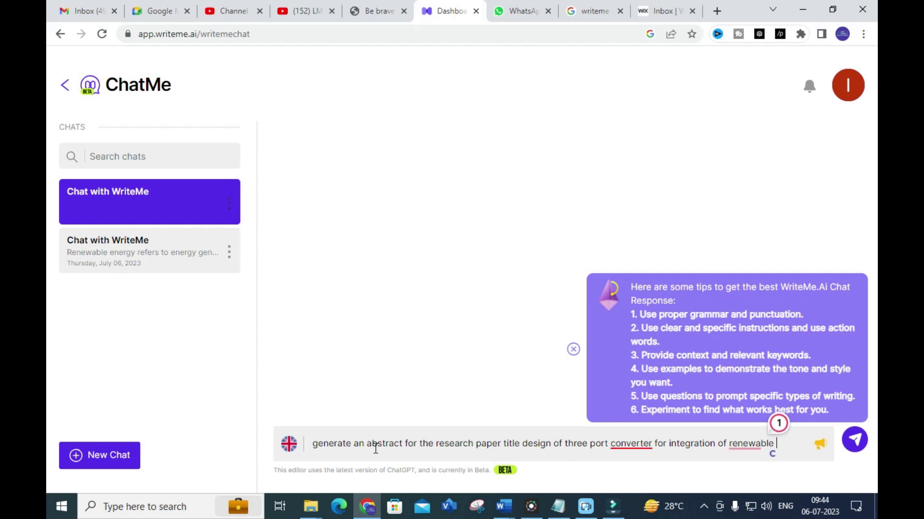
text(energy sources )
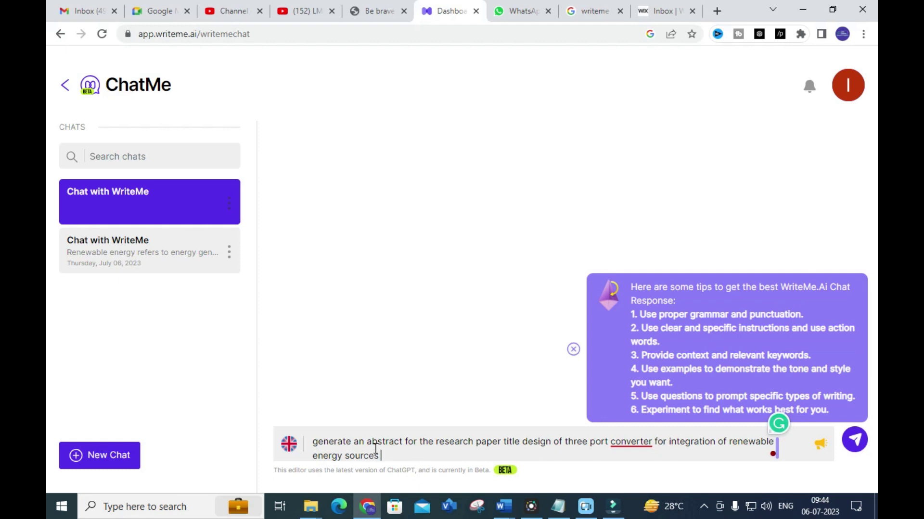
text(& battery syste)
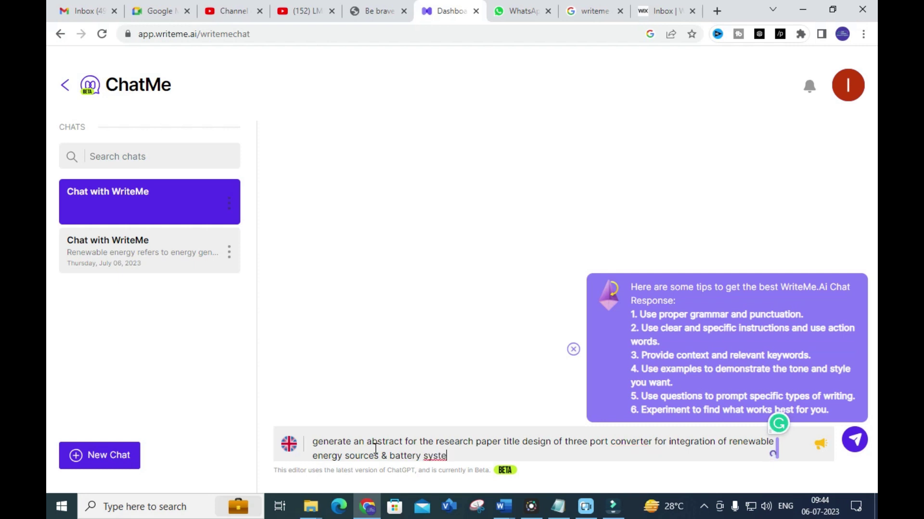
text(ms ")
click(522, 443)
text(")
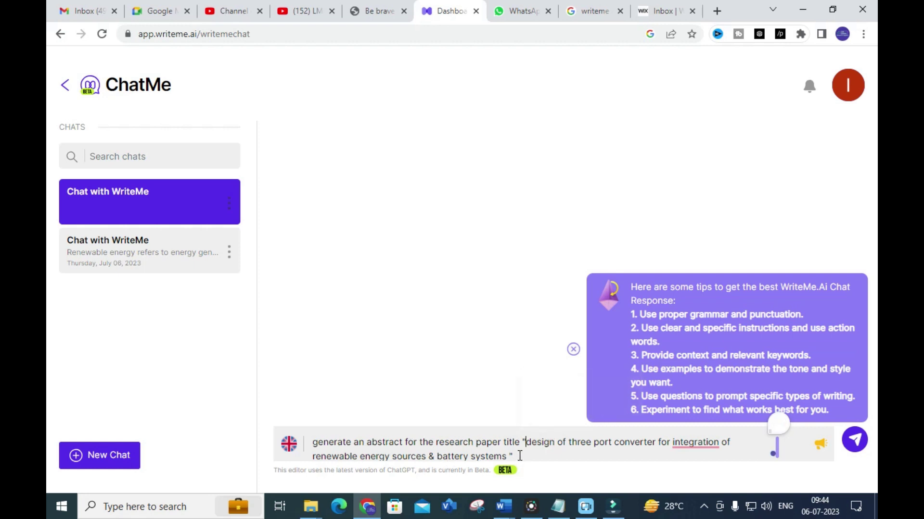
click(520, 456)
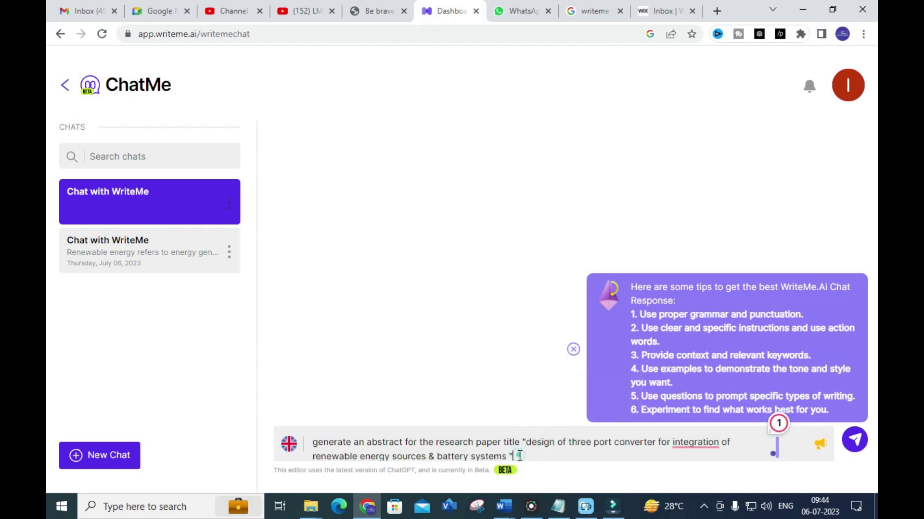
Insert "in about 150" after "abstract" in the prompt and send it to the chat assistant
click(404, 443)
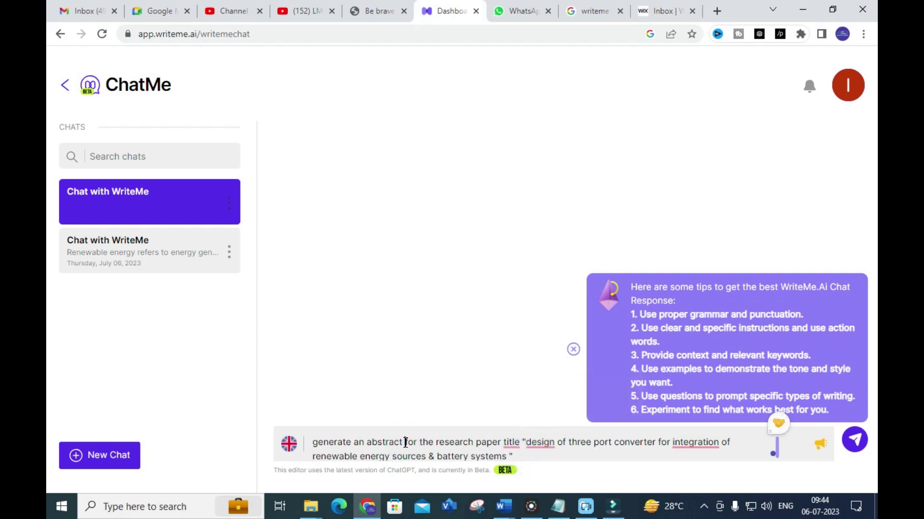
text(in about)
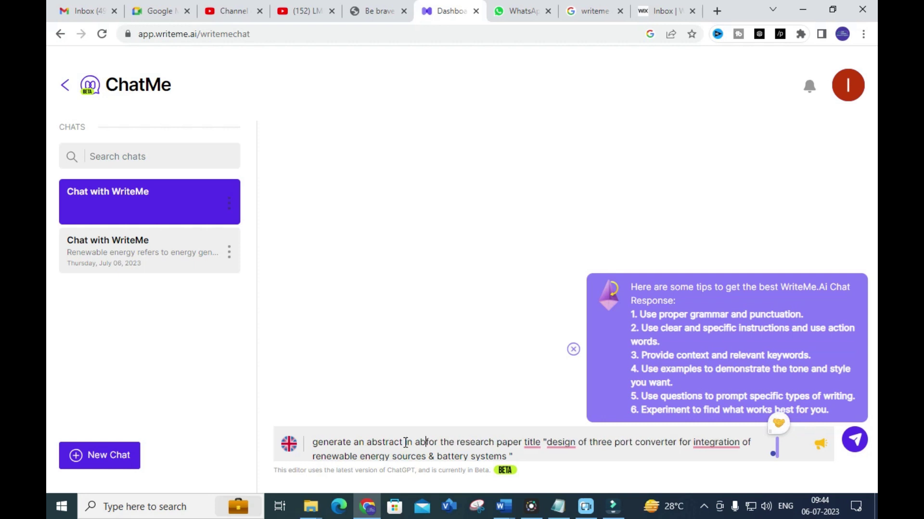
text( 15)
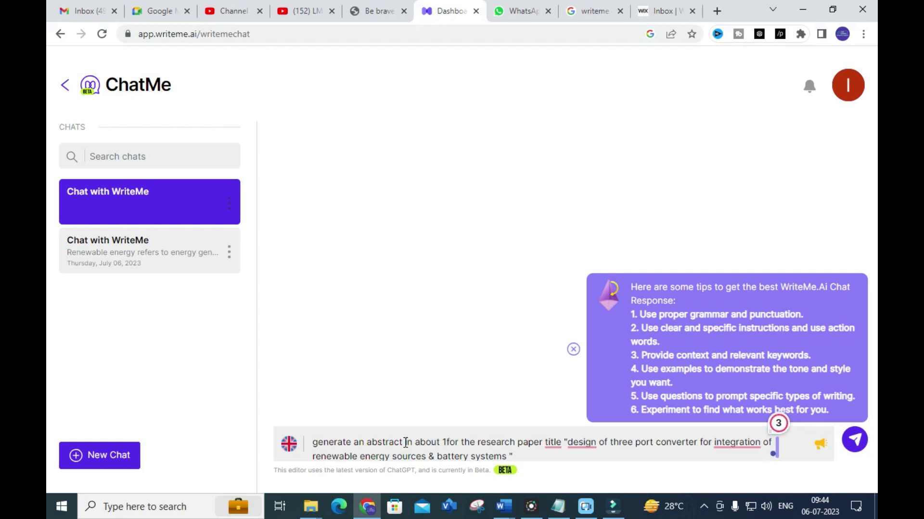
text(0)
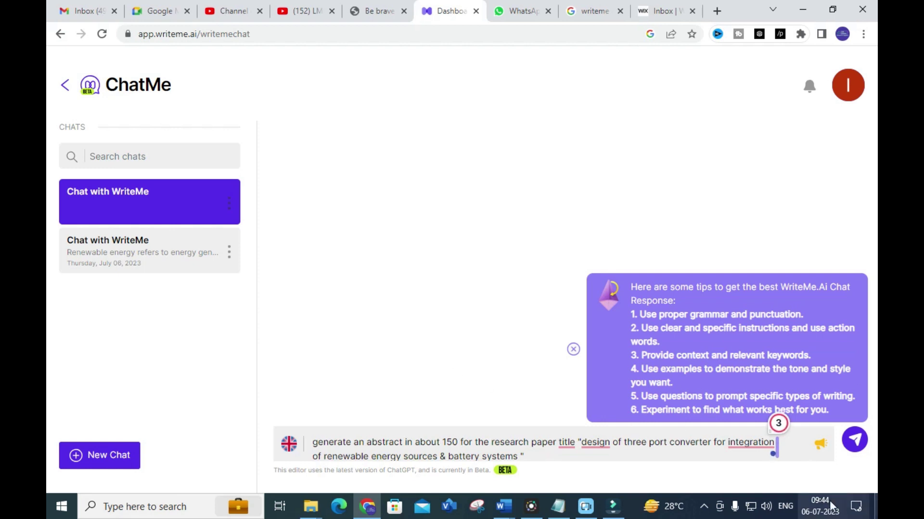
click(865, 445)
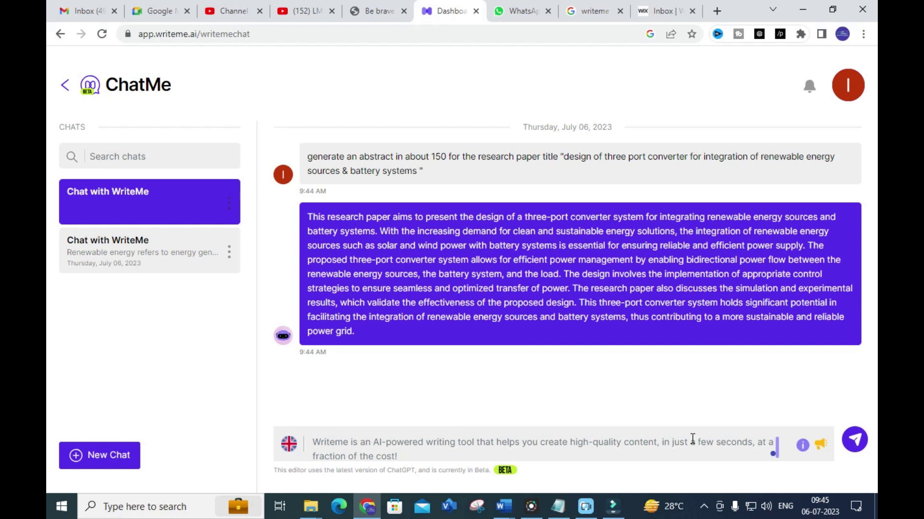
Write the follow-up prompt "give some recent reference paper for the title" in the chat
mouse_move(598, 272)
click(374, 443)
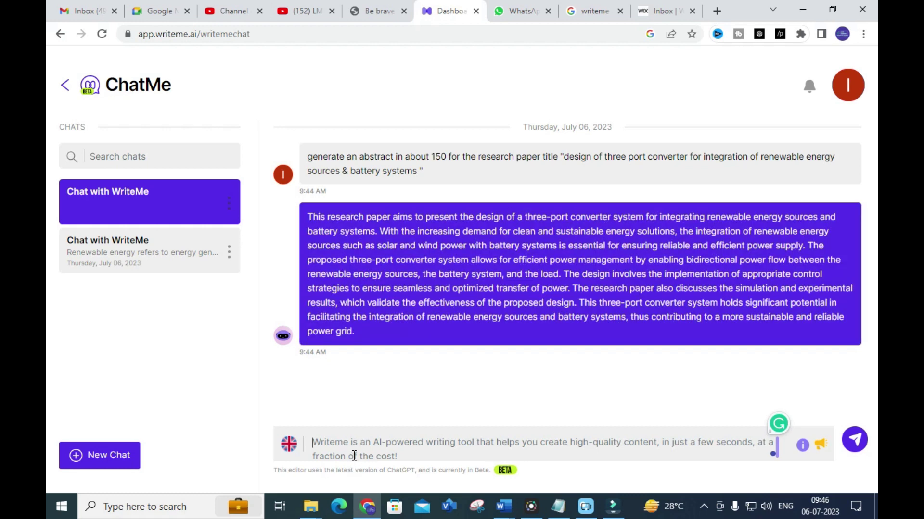
text(gie)
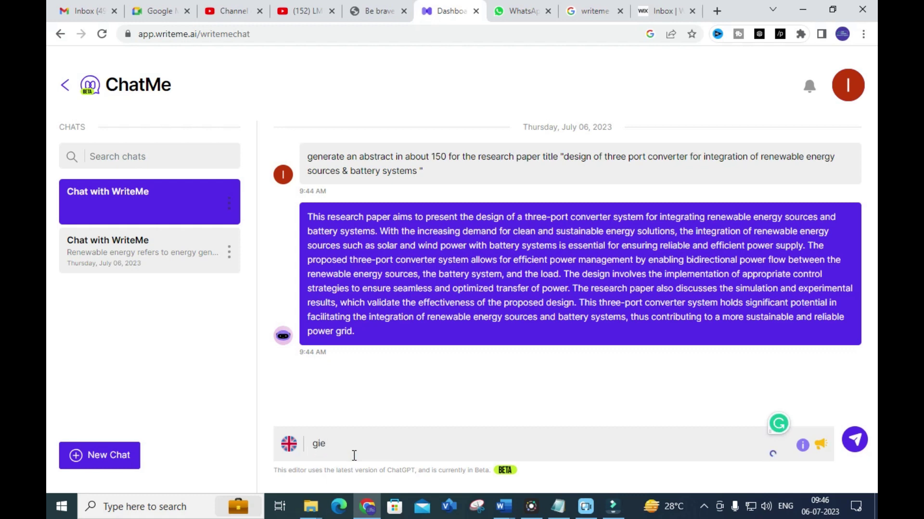
key(BackSpace)
text(ve some reference)
key(BackSpace)
text(pap)
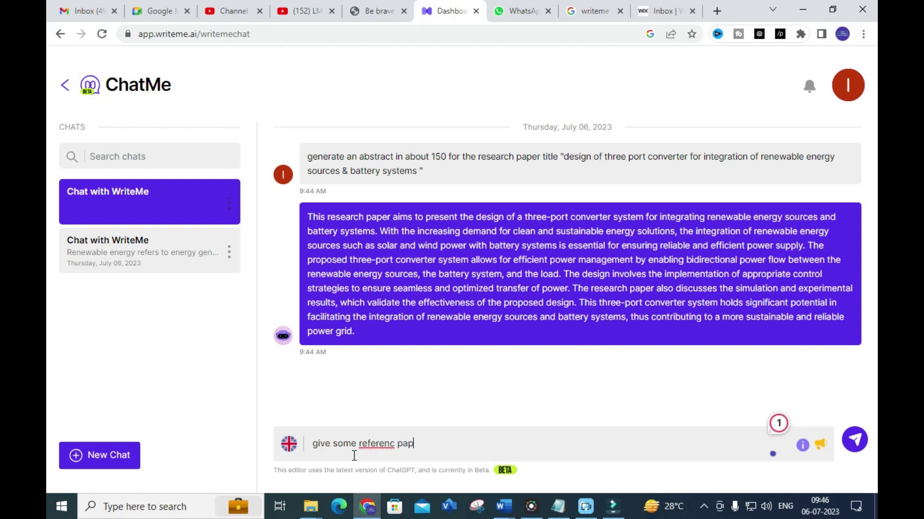
text(er for the)
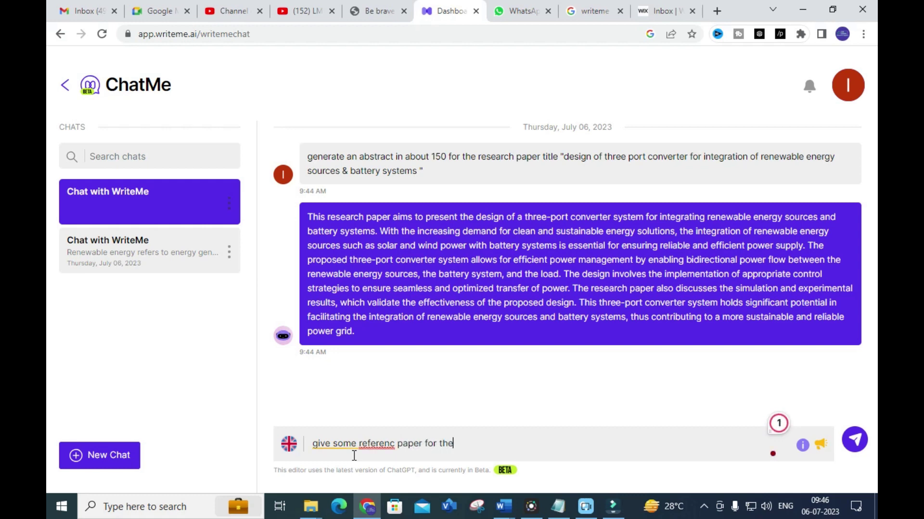
text( title)
click(393, 445)
text(e)
click(359, 446)
text(recent)
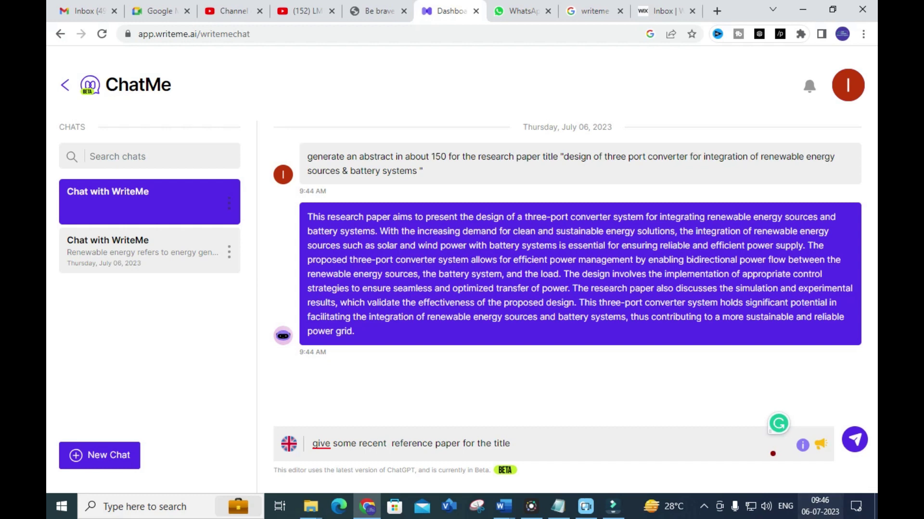
Append the paper title, copied from the earlier message, in quotation marks to the end of the follow-up prompt
click(576, 436)
click(537, 448)
text(")
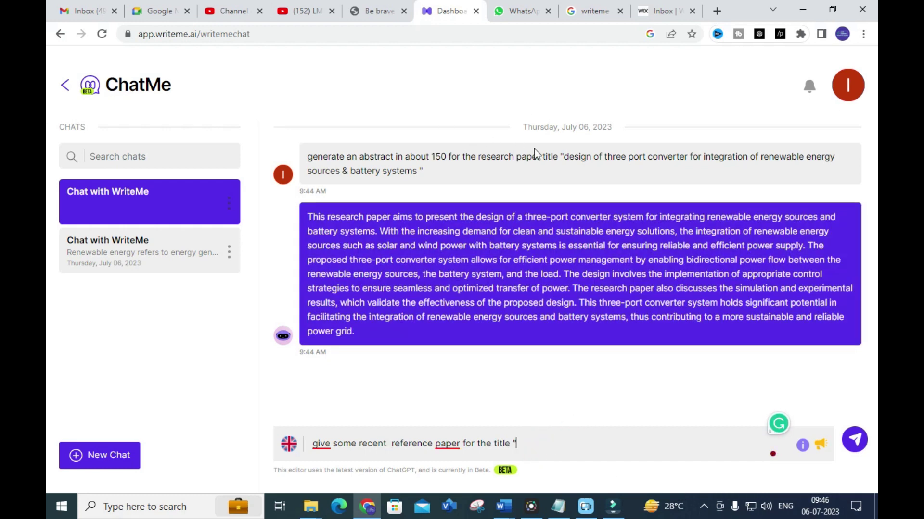
drag(566, 159, 418, 172)
key(ctrl+c)
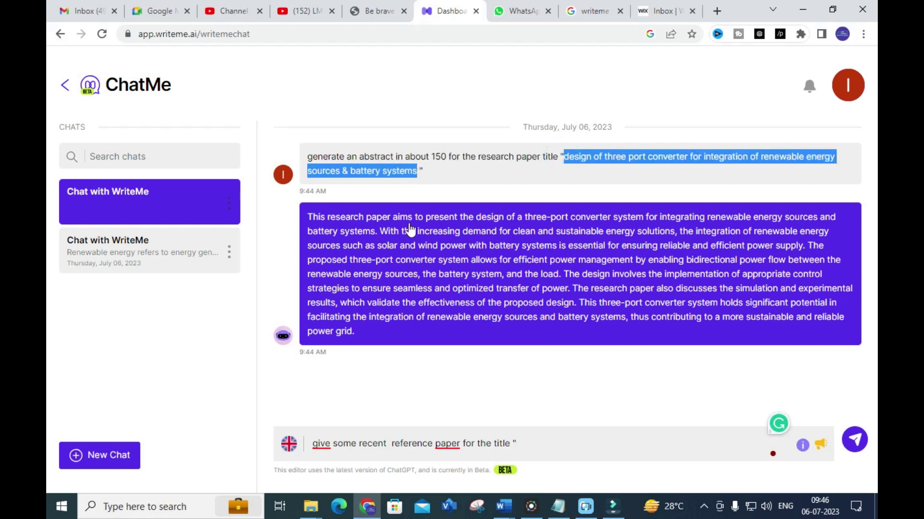
click(535, 452)
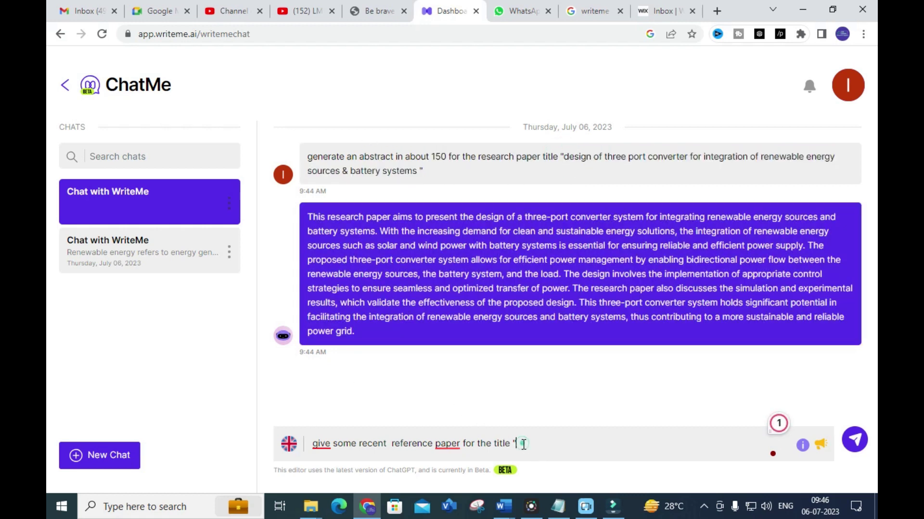
key(ctrl+v)
text(")
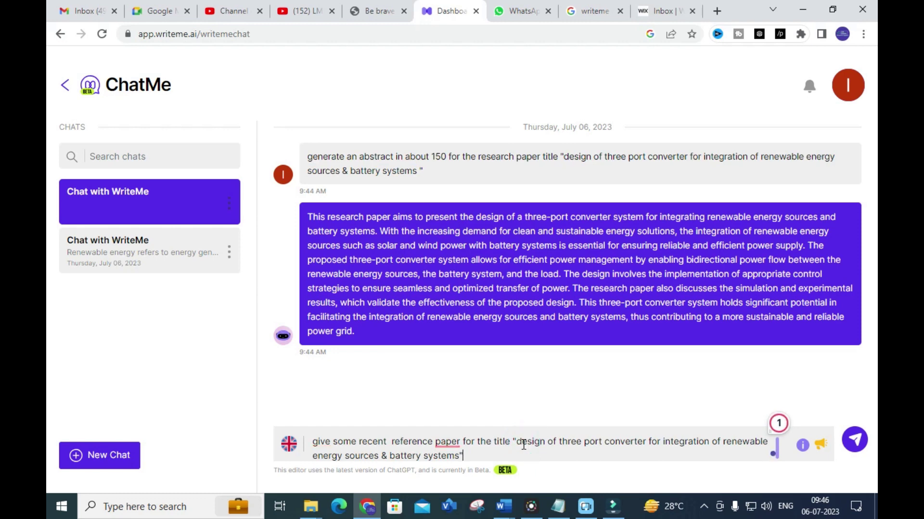
Look over the list of recent references in the chat assistant's reply
mouse_move(676, 341)
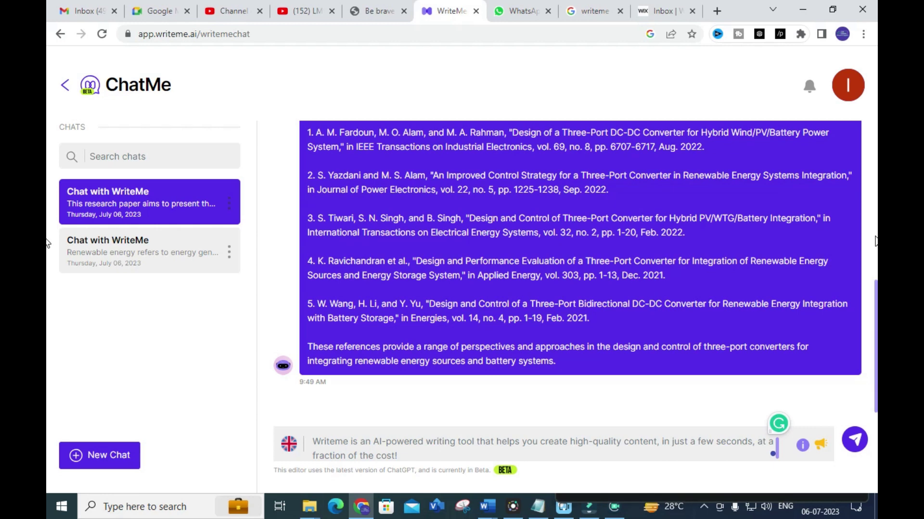
scroll(874, 240, up, 2)
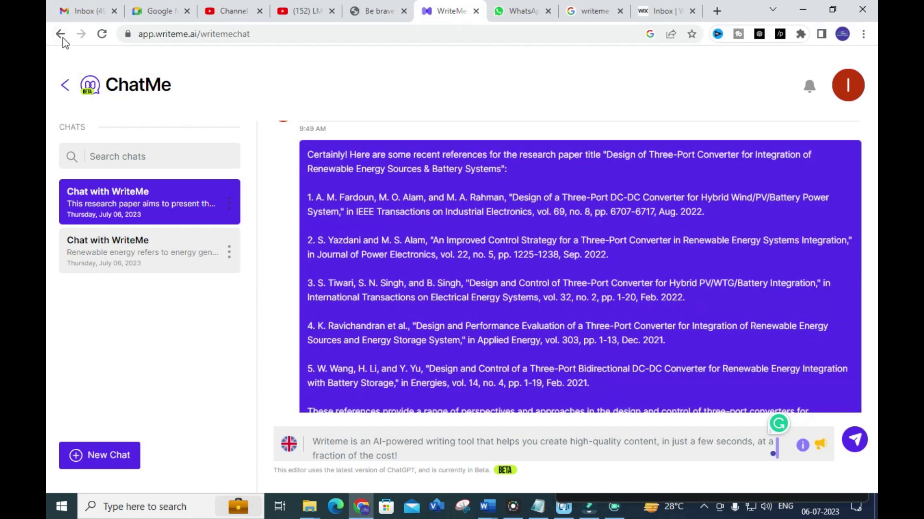
Return from the chat through the dashboard to the blog page and open the website's Use Cases page
click(61, 35)
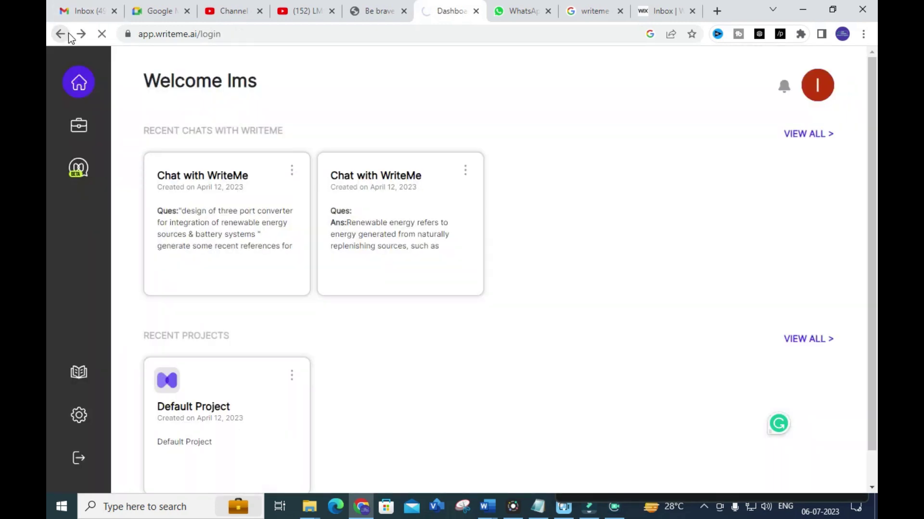
click(67, 34)
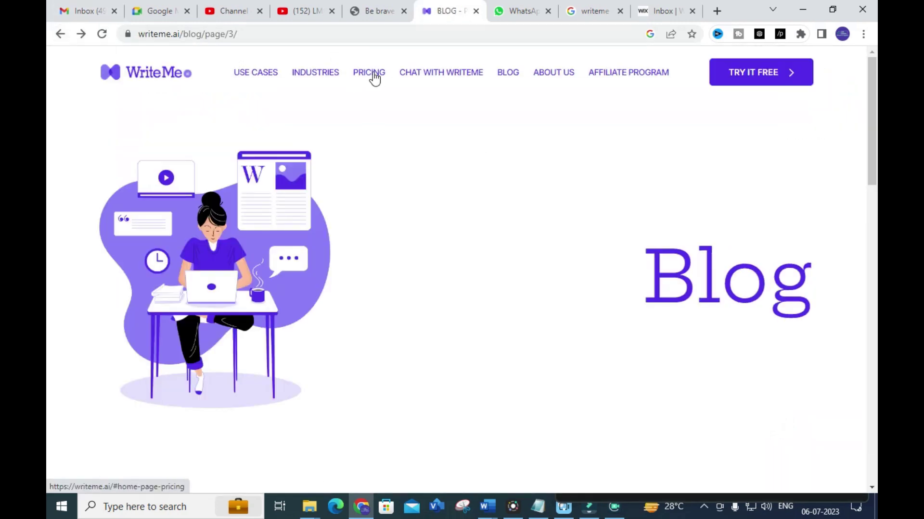
click(260, 77)
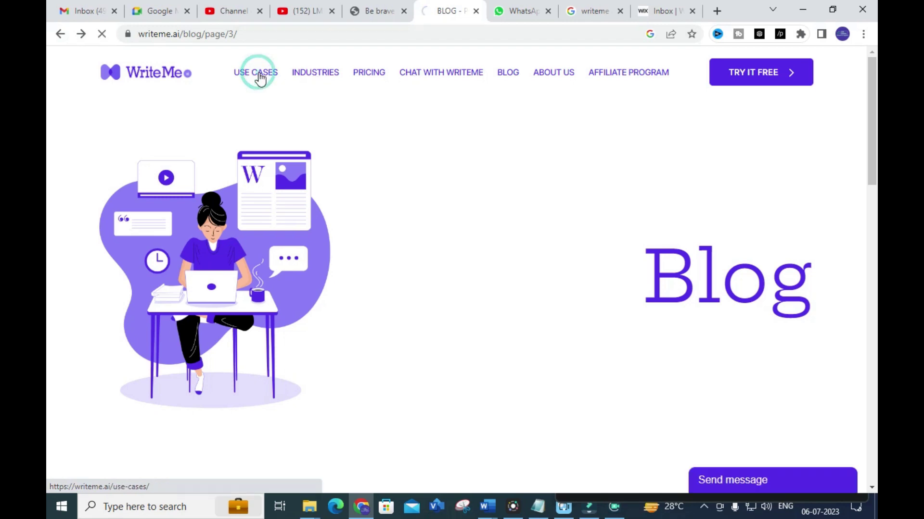
Look through the writing tool categories on the Use Cases page, from Ads & Marketing to Long Form Article, and return towards the page's start
scroll(317, 192, down, 10)
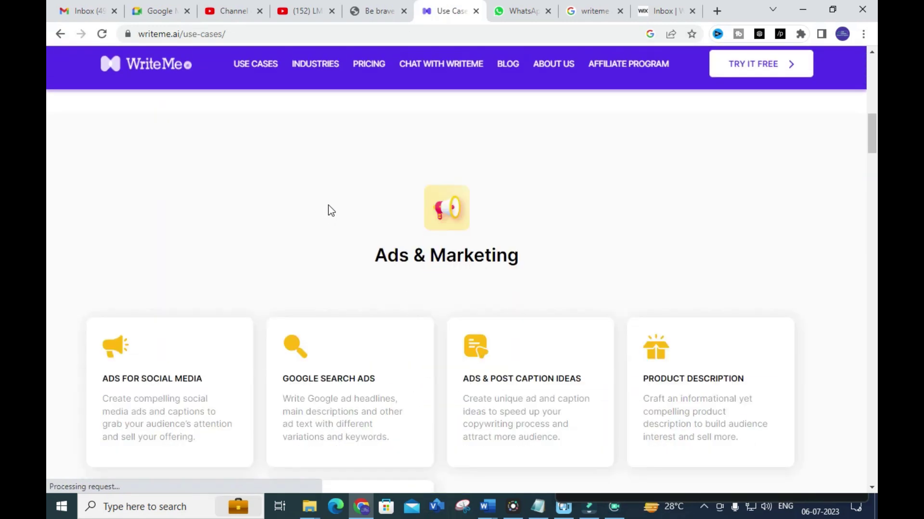
scroll(326, 211, down, 15)
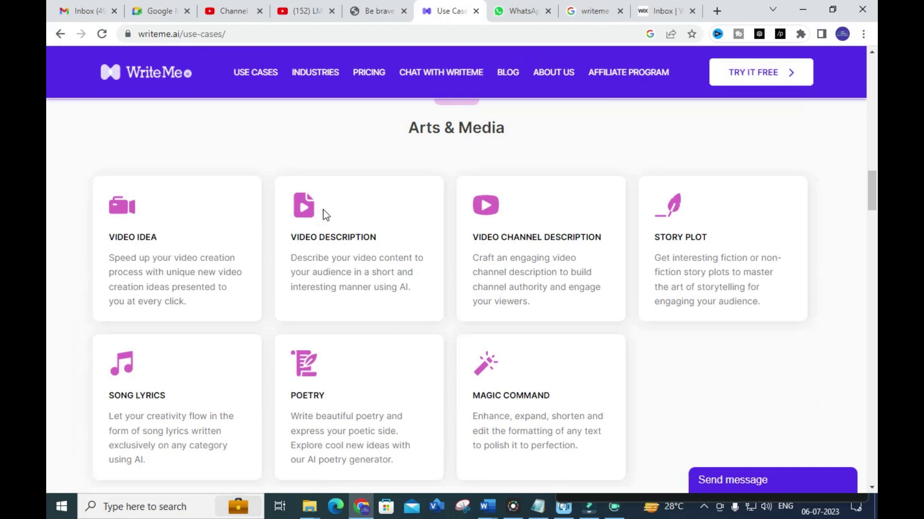
scroll(326, 214, down, 15)
scroll(321, 211, up, 6)
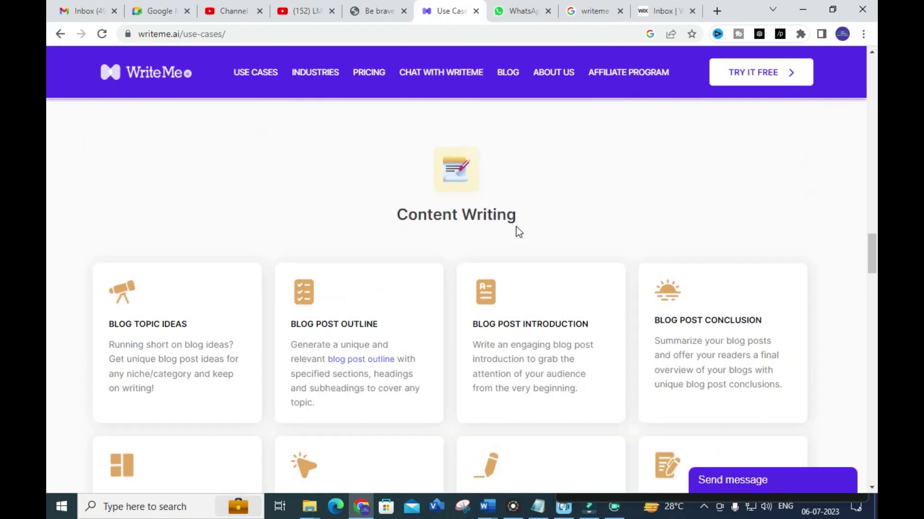
scroll(511, 230, down, 3)
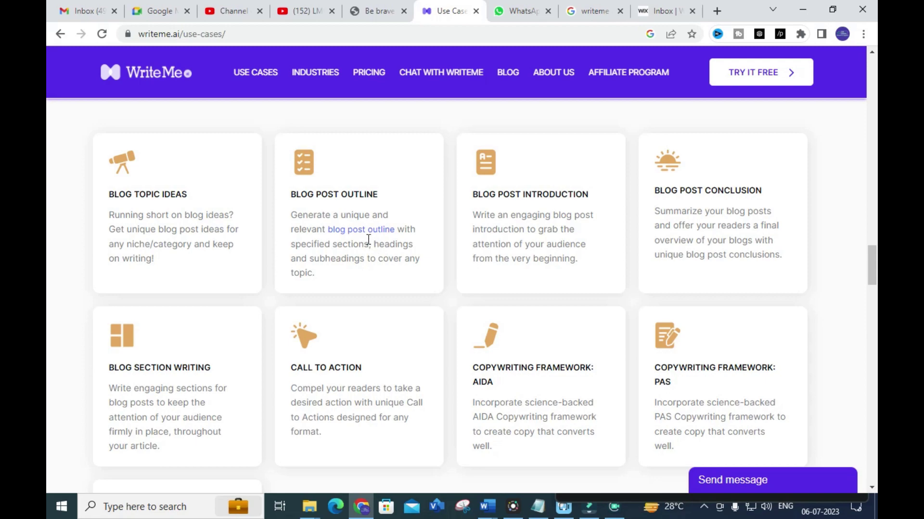
scroll(371, 243, down, 5)
scroll(364, 241, down, 14)
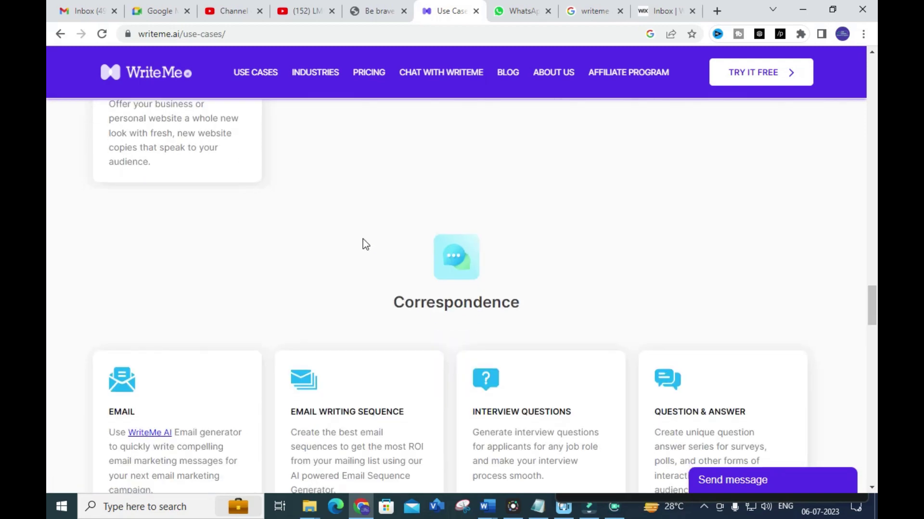
scroll(359, 258, down, 12)
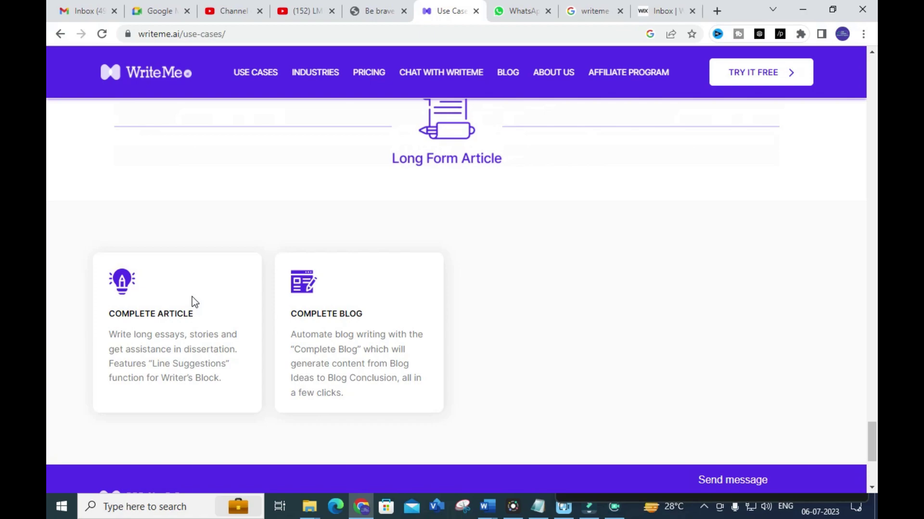
scroll(286, 295, up, 15)
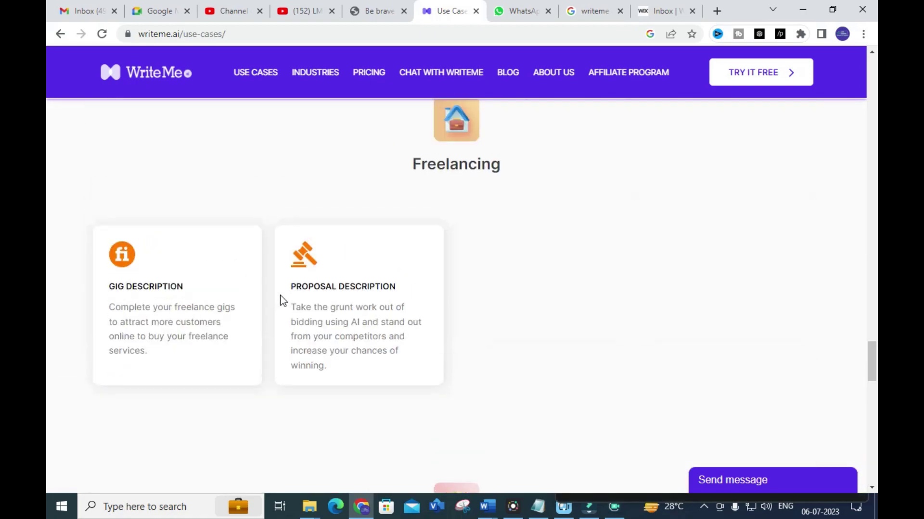
scroll(245, 366, up, 20)
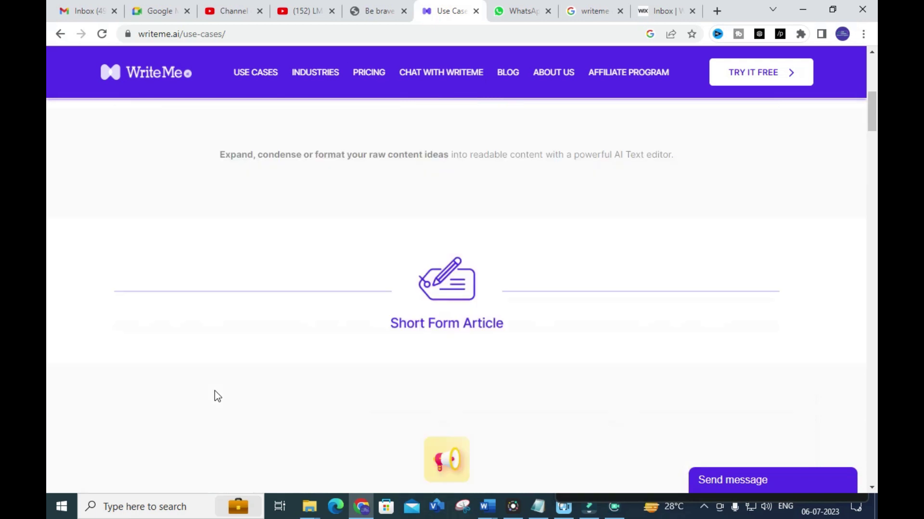